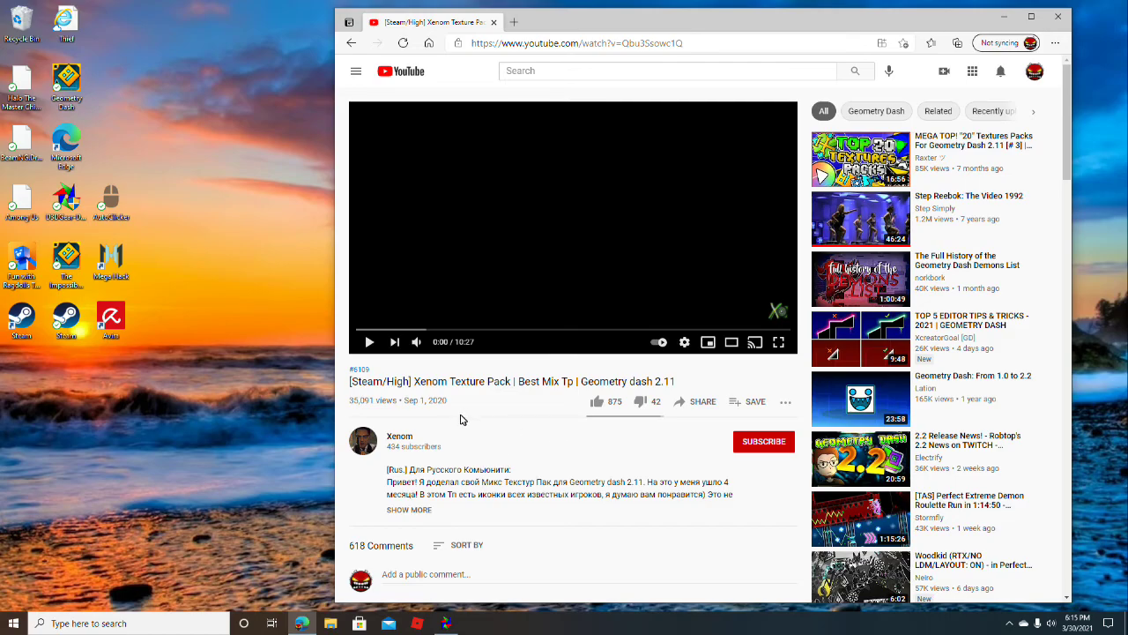
- Expand the YouTube description and follow the Google Drive link for the Xenom texture pack
left_click(409, 510)
scroll(495, 311, "down", 6)
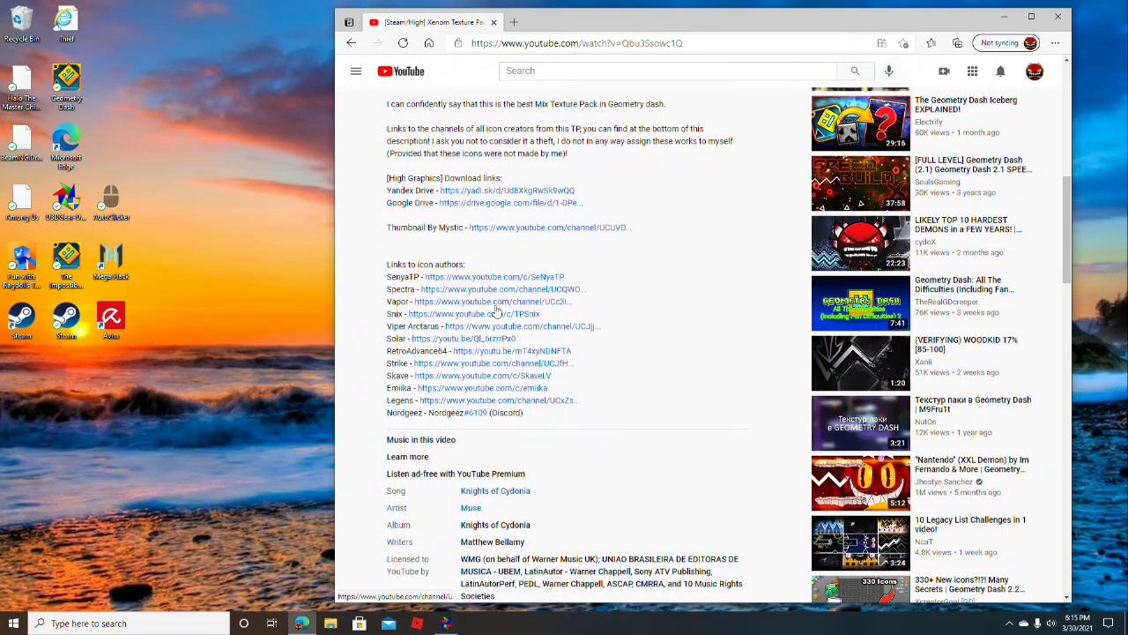
left_click(459, 203)
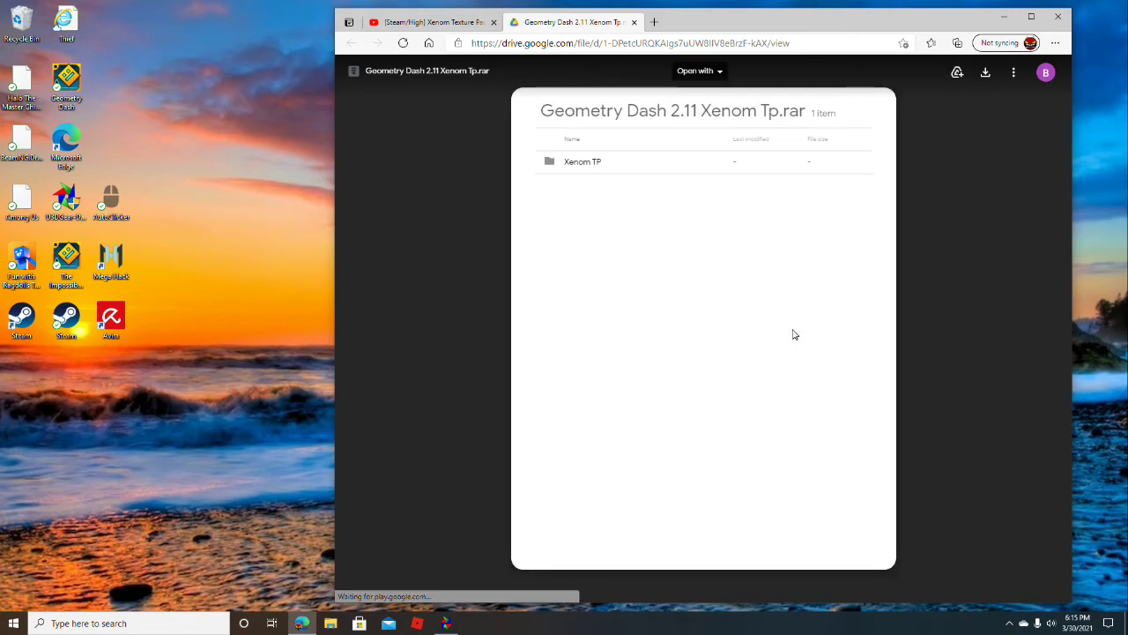
- Preview Xenom TP > Texture Pack, then download Geometry Dash 2.11 Xenom Tp.rar past the virus-scan warning
left_click(778, 172)
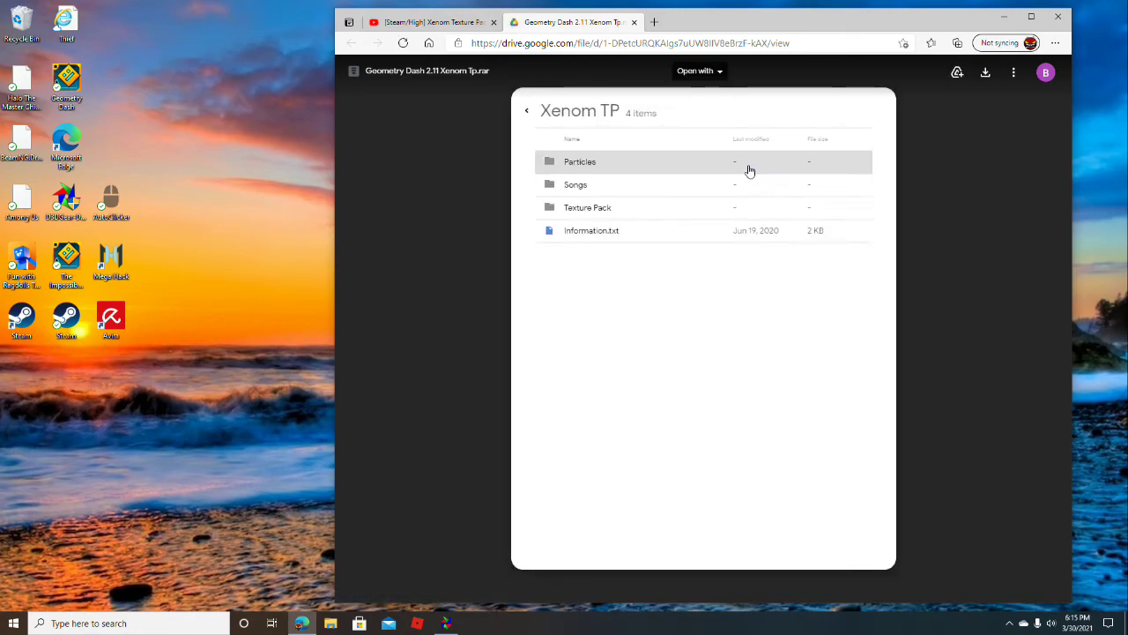
left_click(709, 206)
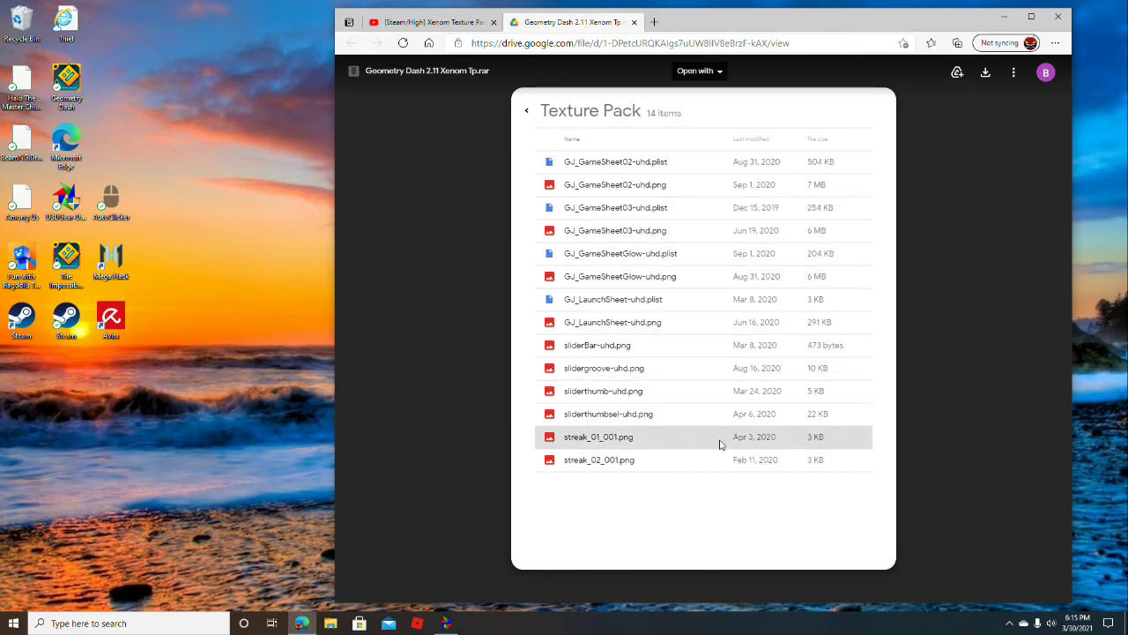
left_click(986, 73)
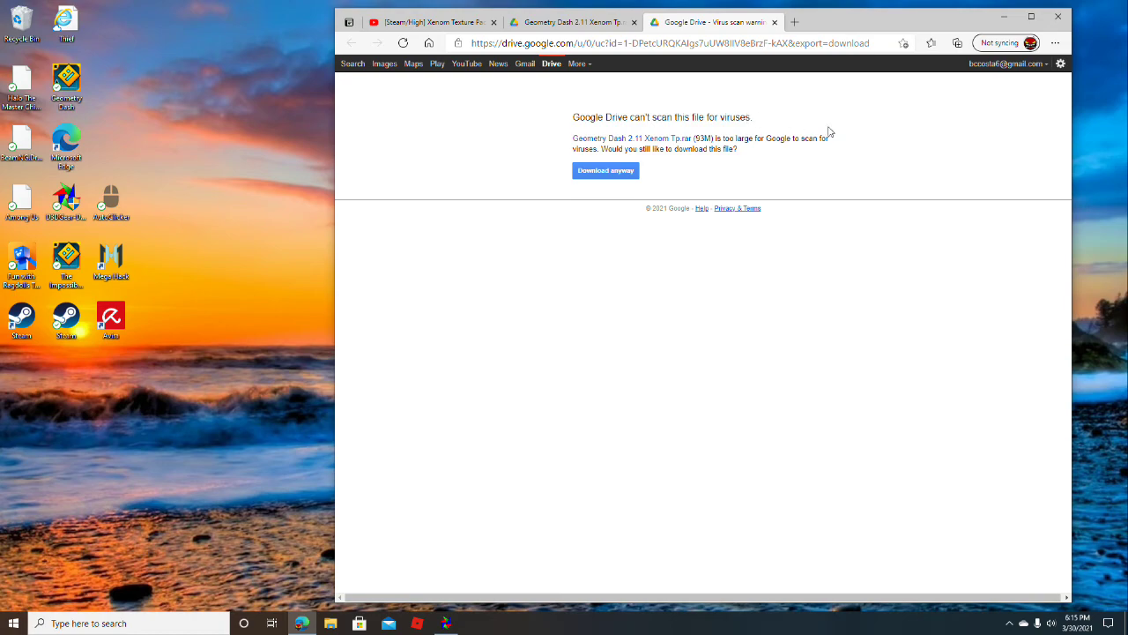
left_click(606, 173)
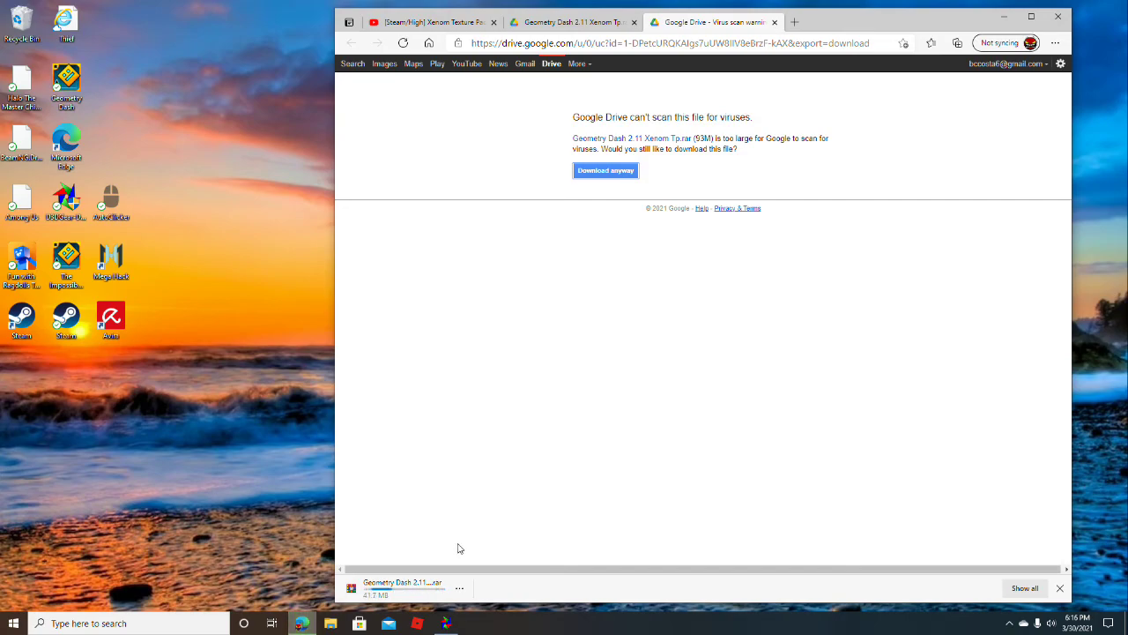
- Once Geometry Dash 2.11 Xenom Tp (1) finishes downloading, show it in the Downloads folder
left_click(459, 588)
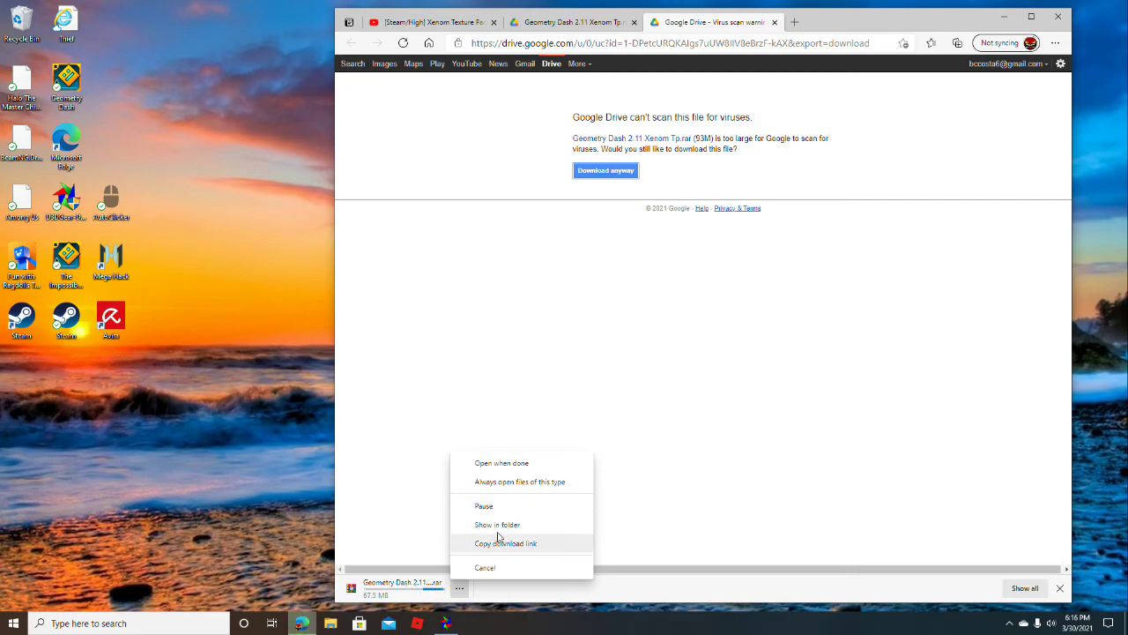
left_click(680, 407)
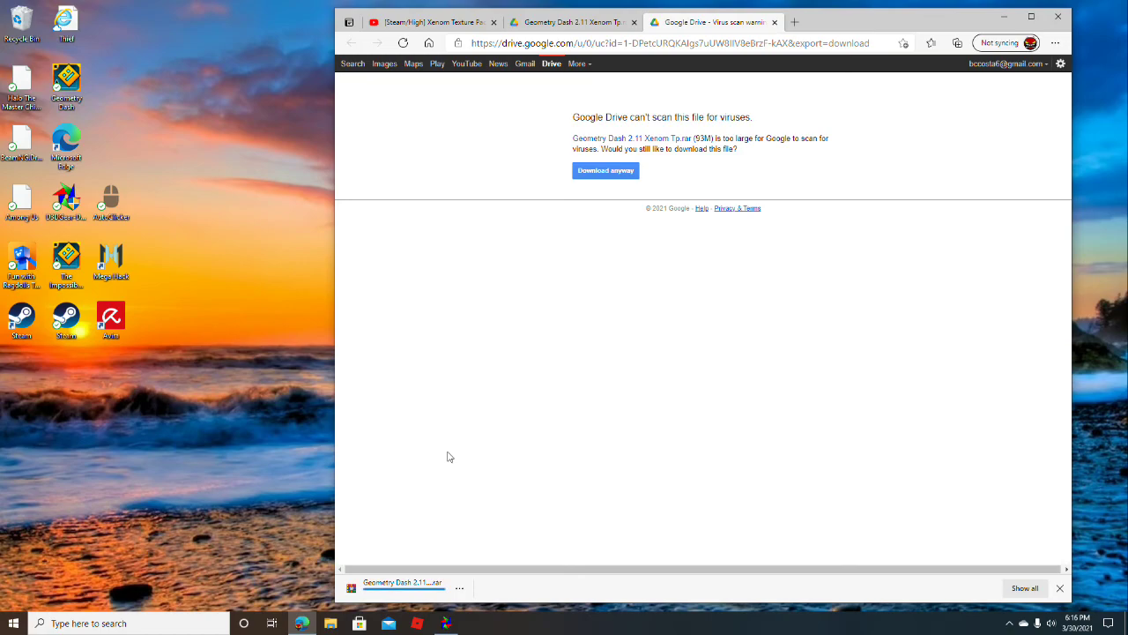
left_click(457, 586)
left_click(501, 497)
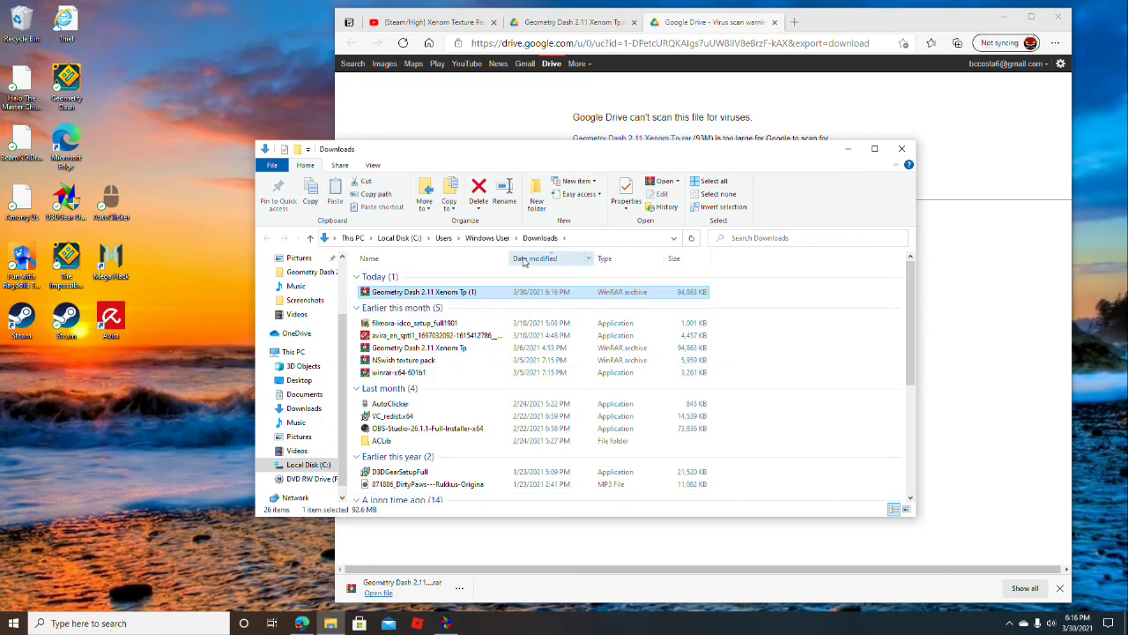
- Select Geometry Dash 2.11 Xenom Tp (1) in Downloads and open it with WinRAR
right_click(400, 291)
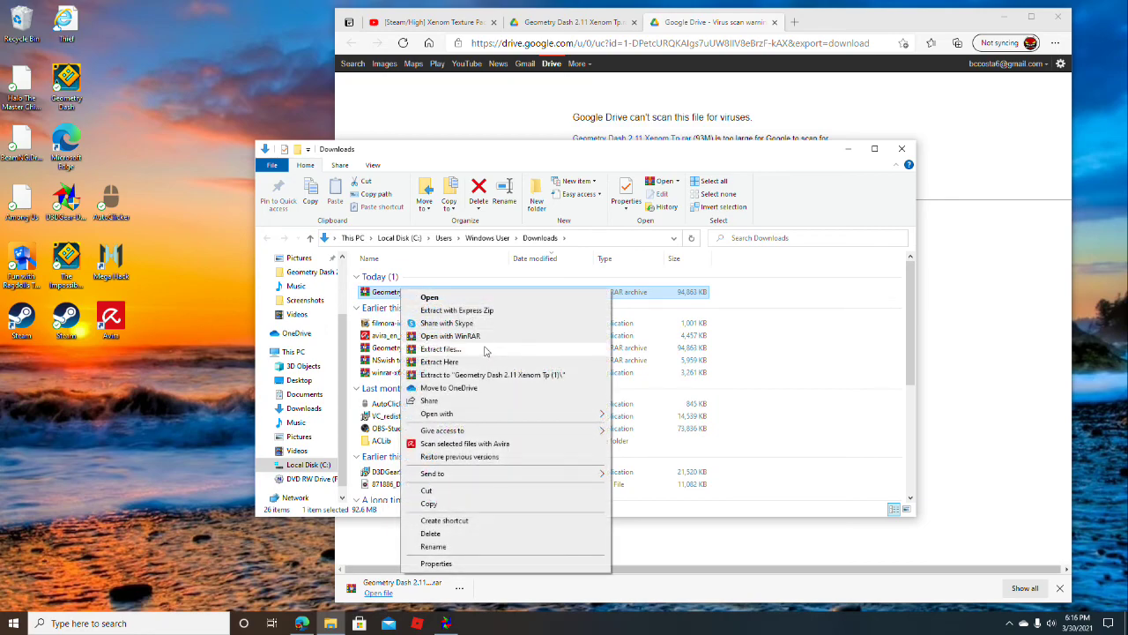
left_click(781, 305)
left_click(781, 305)
left_click(763, 297)
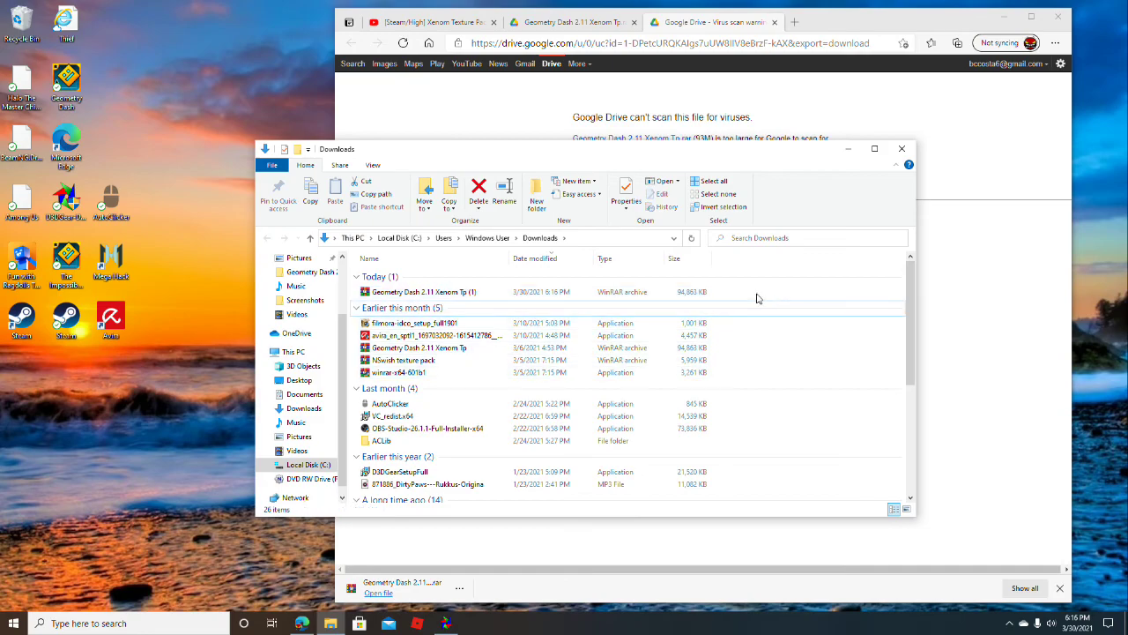
left_click(553, 295)
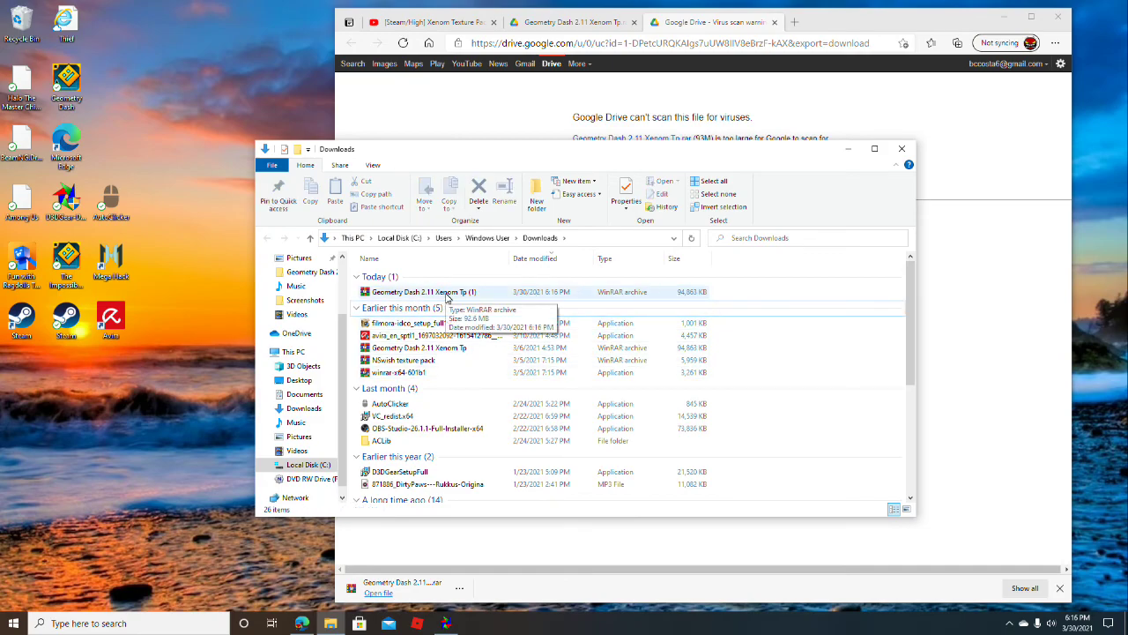
right_click(446, 295)
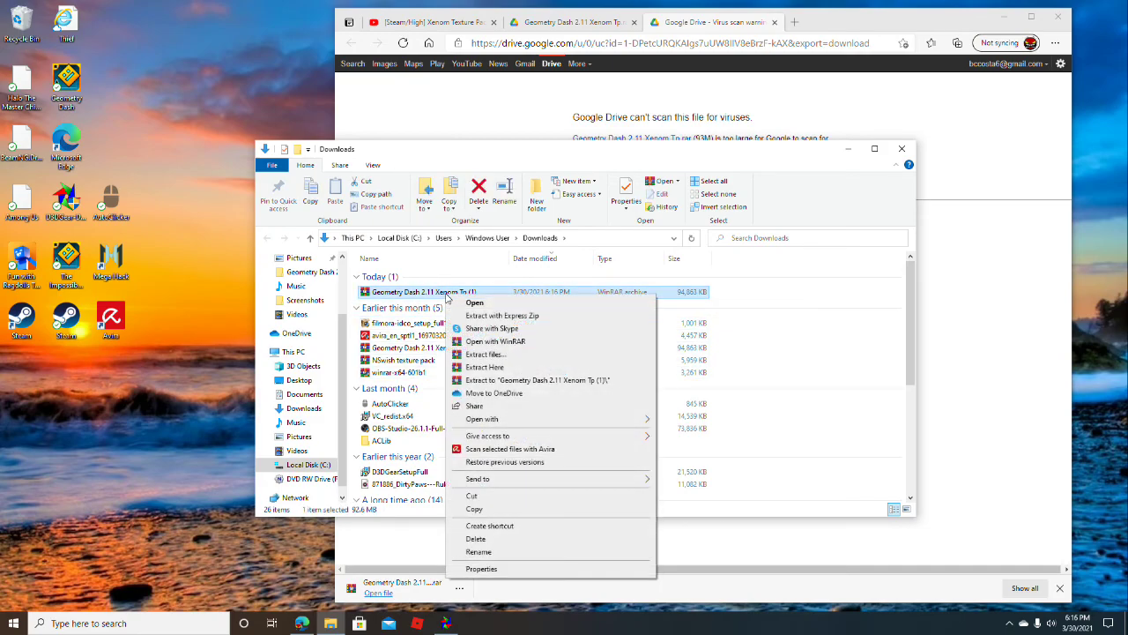
left_click(498, 343)
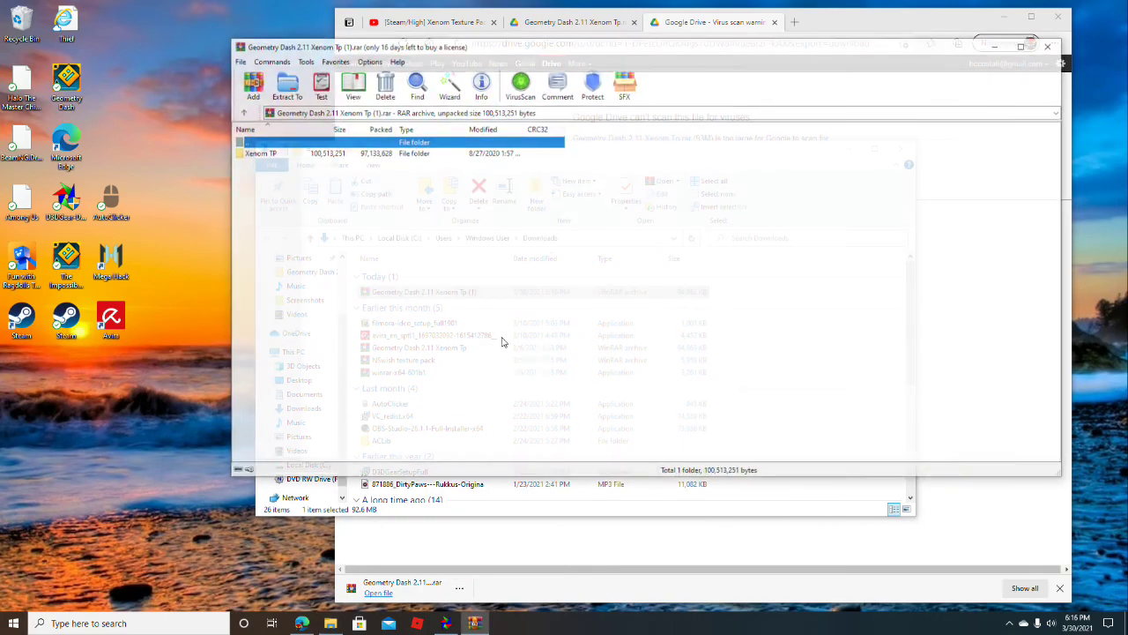
- Copy all 14 files from the archive's Xenom TP\Texture Pack folder
double_click(440, 153)
left_click(538, 230)
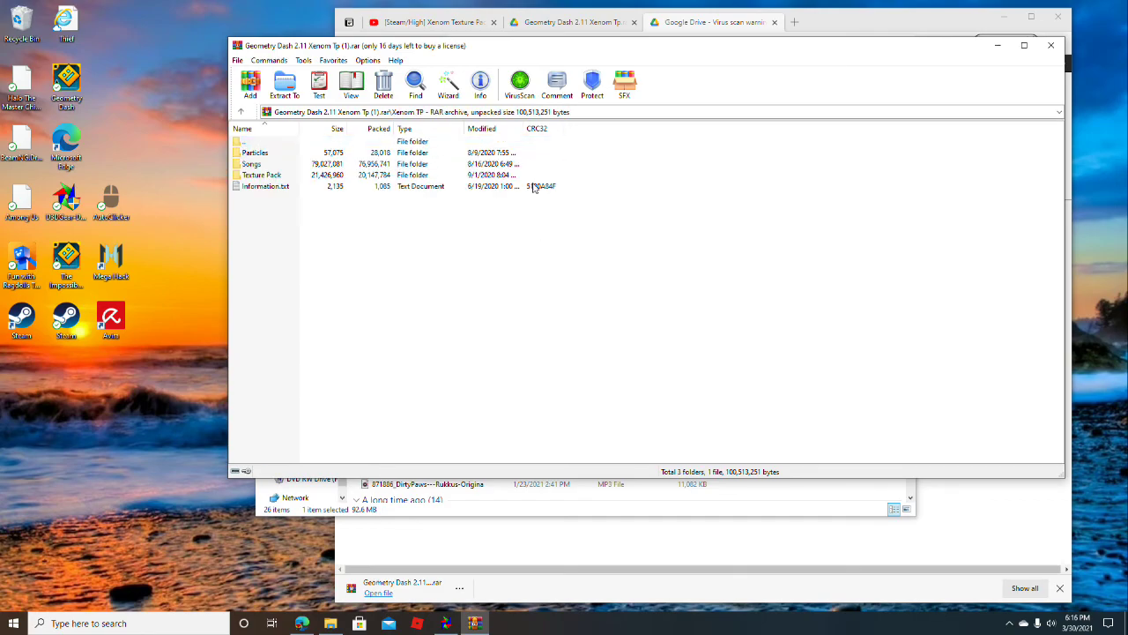
double_click(315, 176)
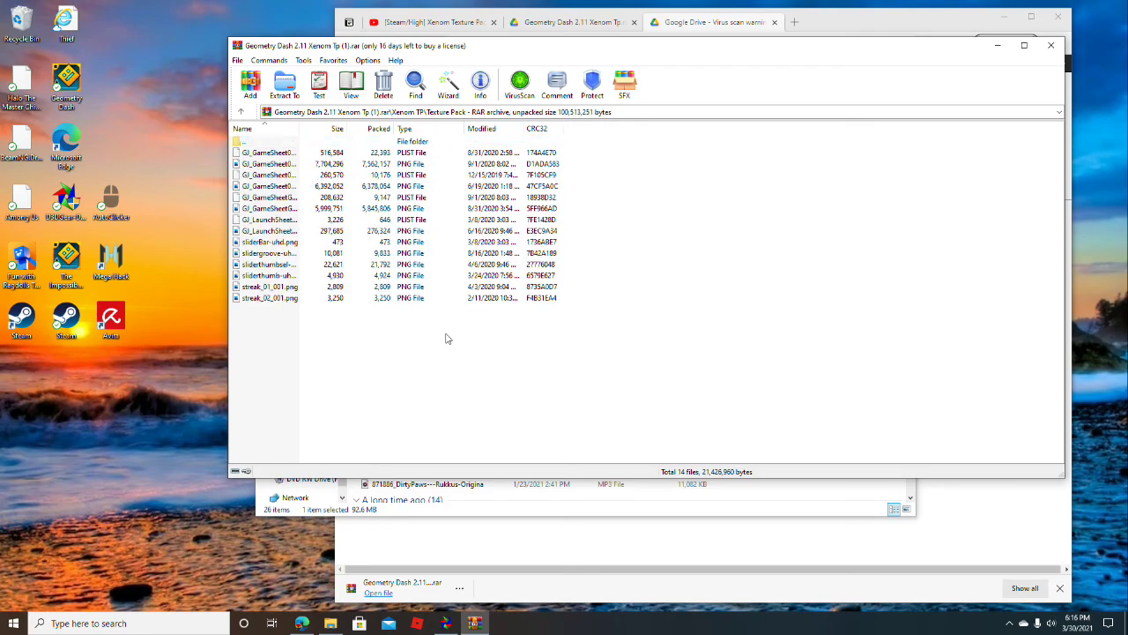
left_click_drag(484, 349, 354, 160)
key("ctrl+c")
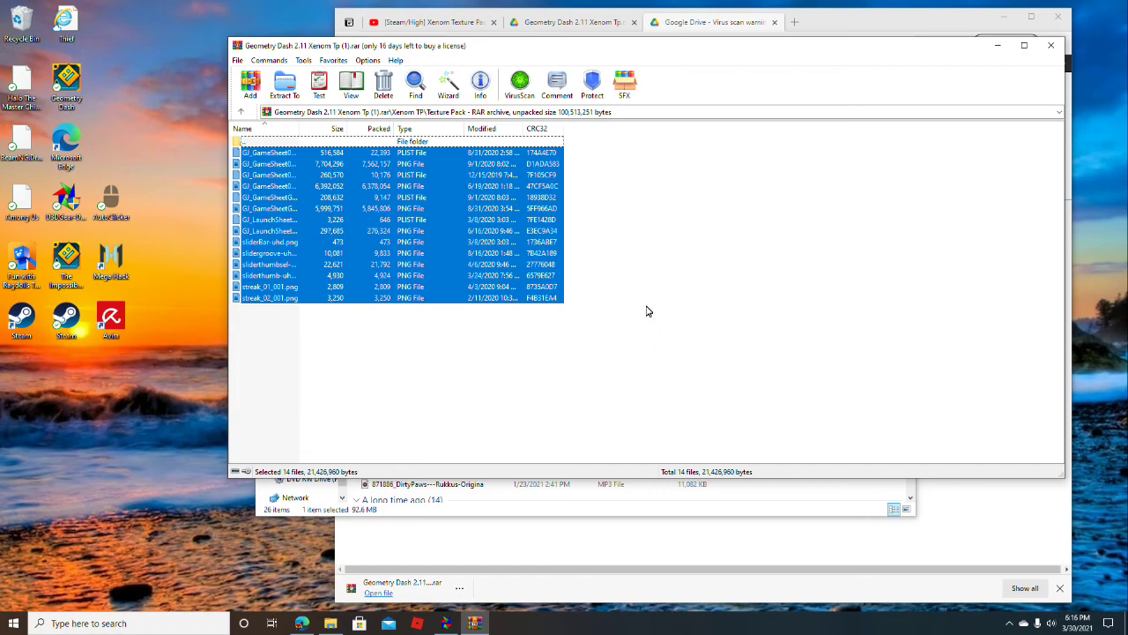
- Close the Edge browser and bring the Downloads folder window forward
left_click(646, 311)
left_click(529, 542)
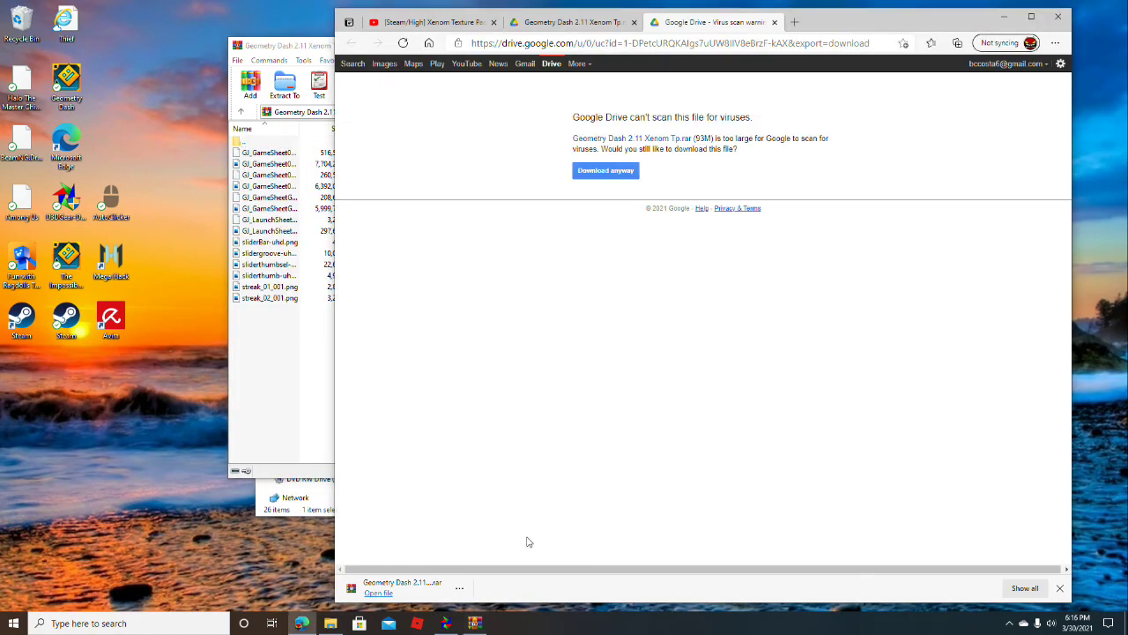
left_click(1058, 16)
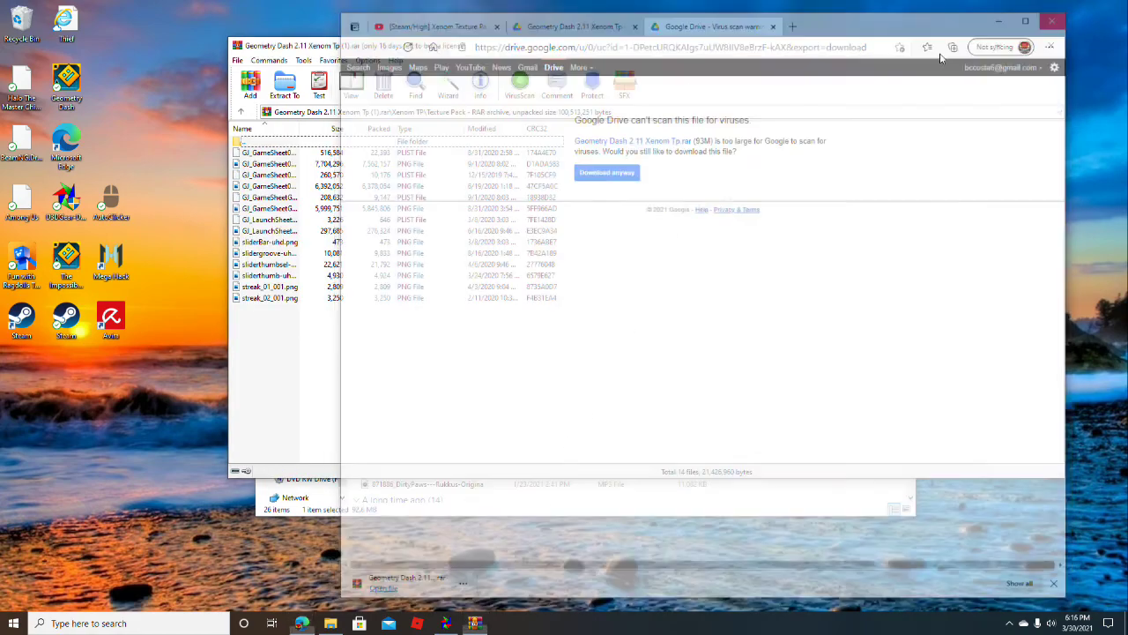
left_click(541, 511)
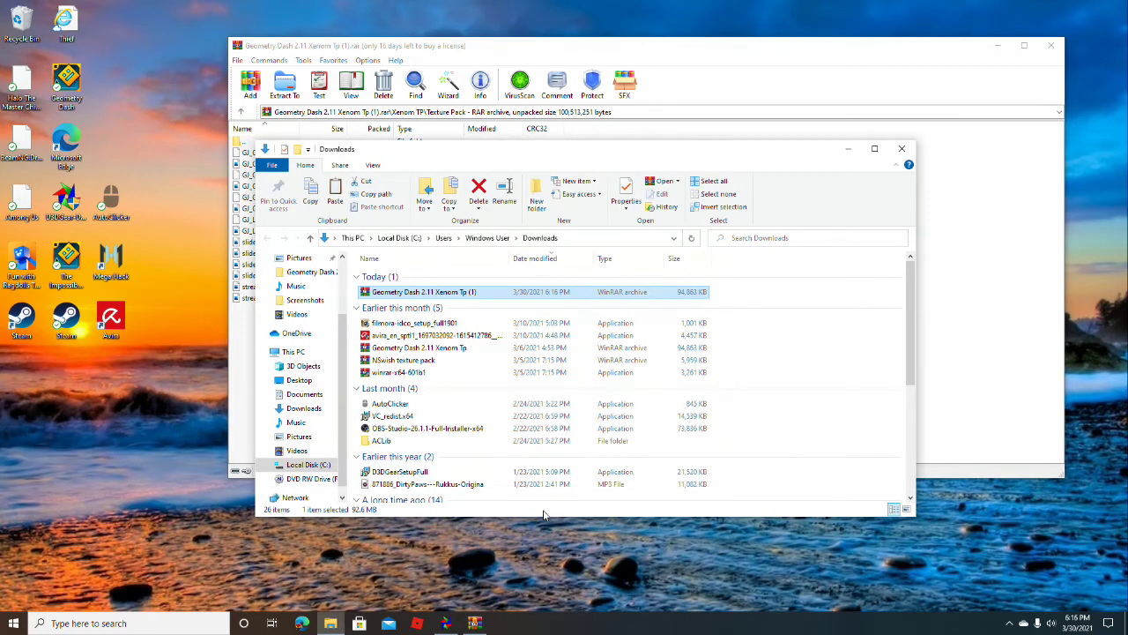
- Launch Steam and browse Geometry Dash's local files via Properties > LOCAL FILES
double_click(68, 321)
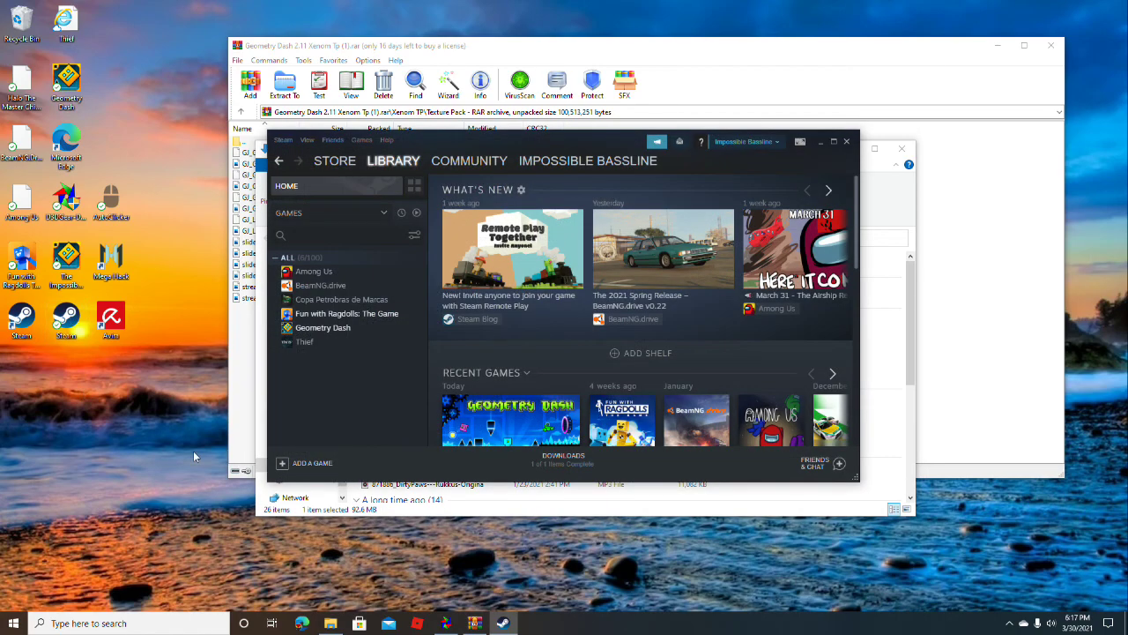
mouse_move(421, 154)
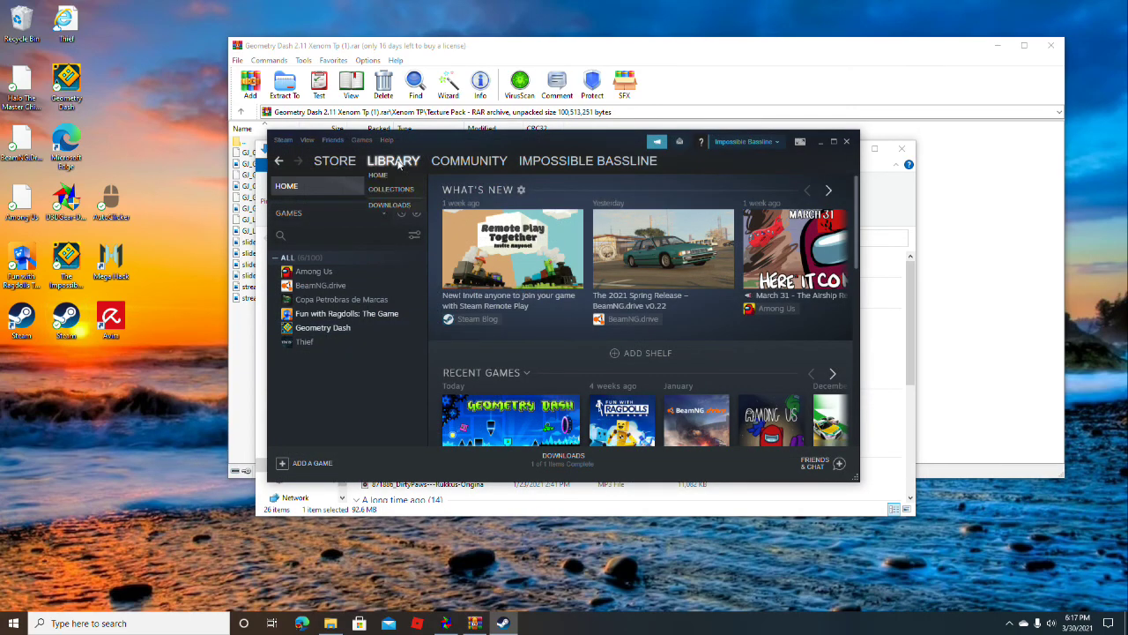
right_click(322, 327)
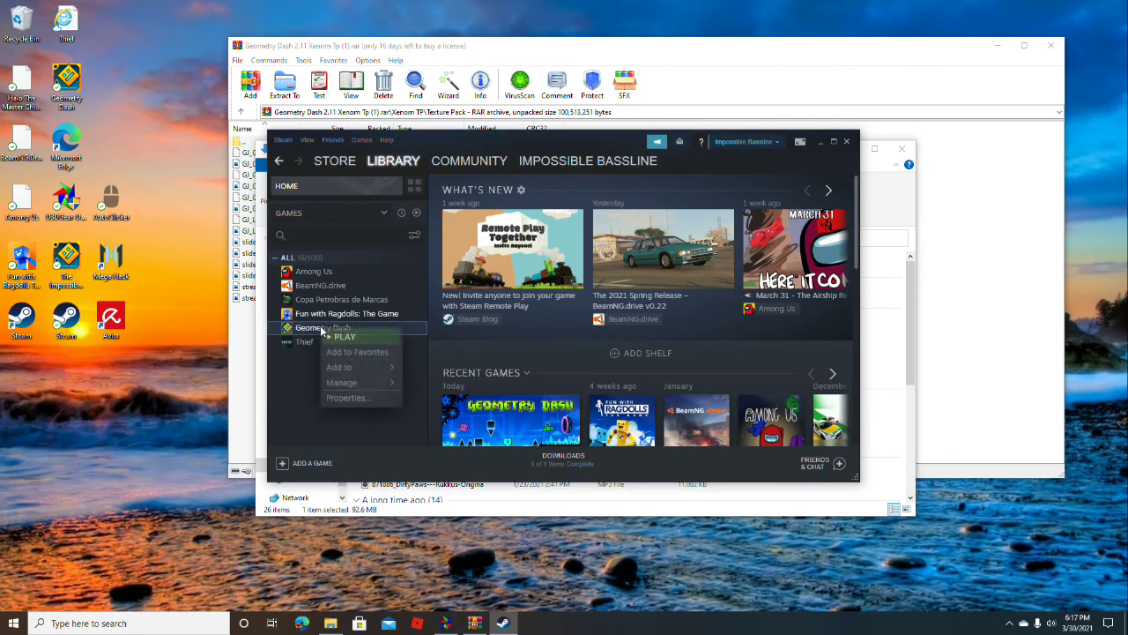
left_click(346, 397)
left_click(357, 218)
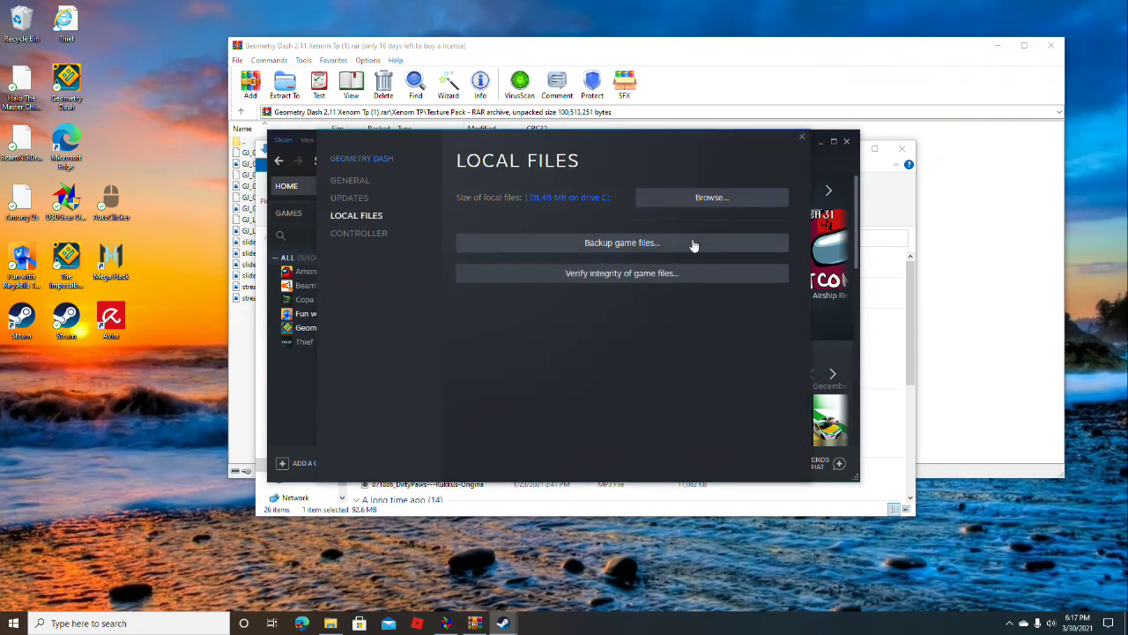
left_click(699, 199)
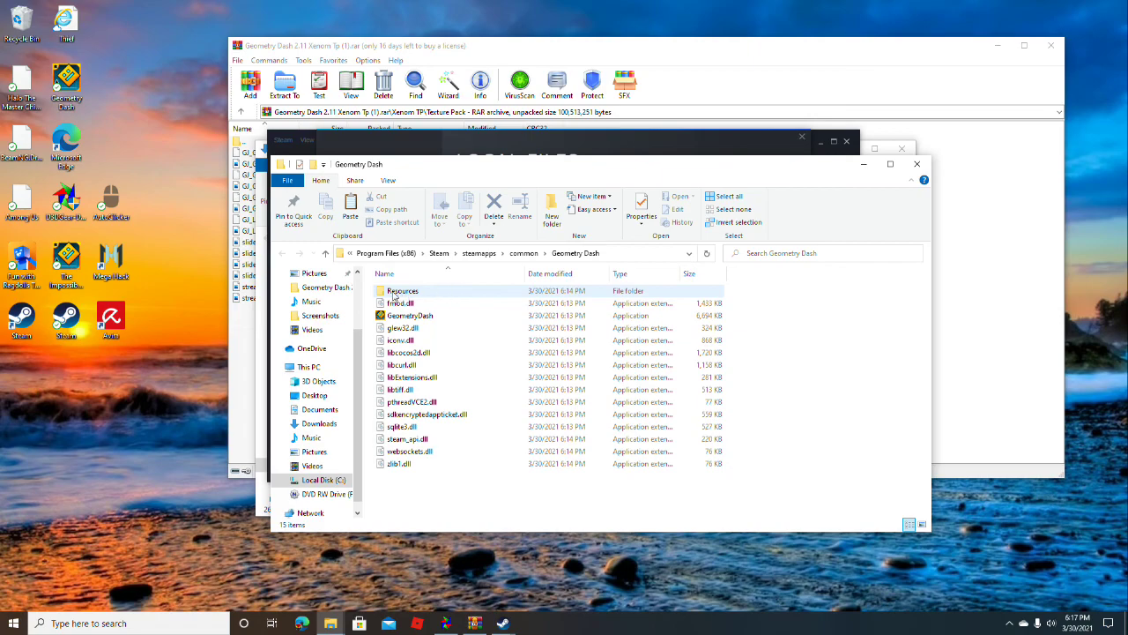
- Enter the Resources folder in the Geometry Dash install directory
double_click(420, 294)
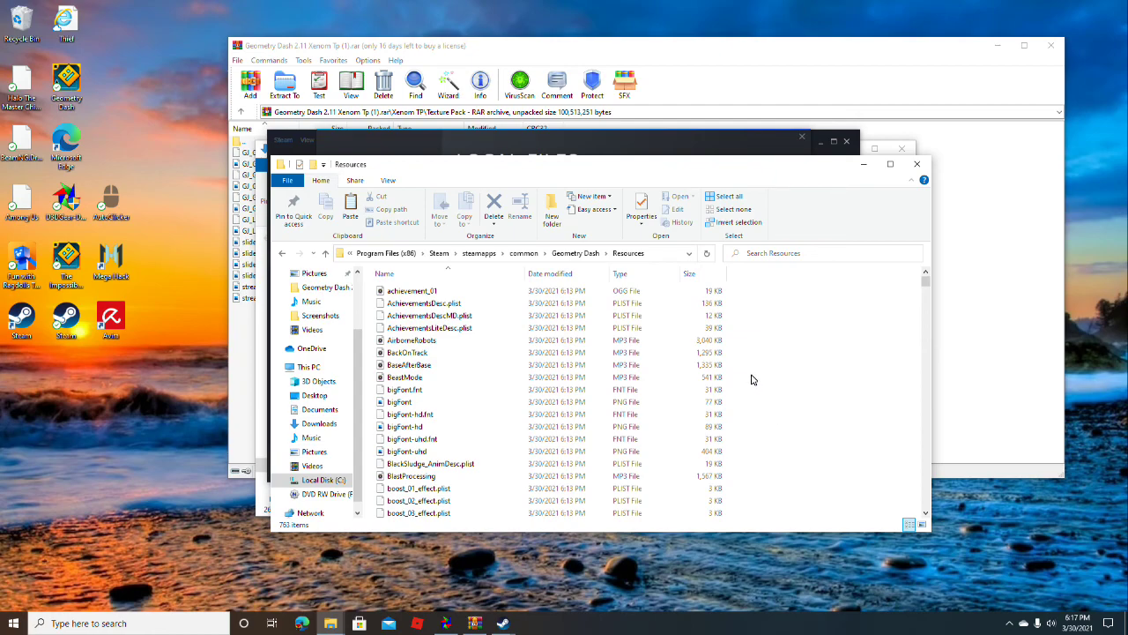
- Paste the 14 texture files into Resources, replacing the same-named originals
right_click(755, 405)
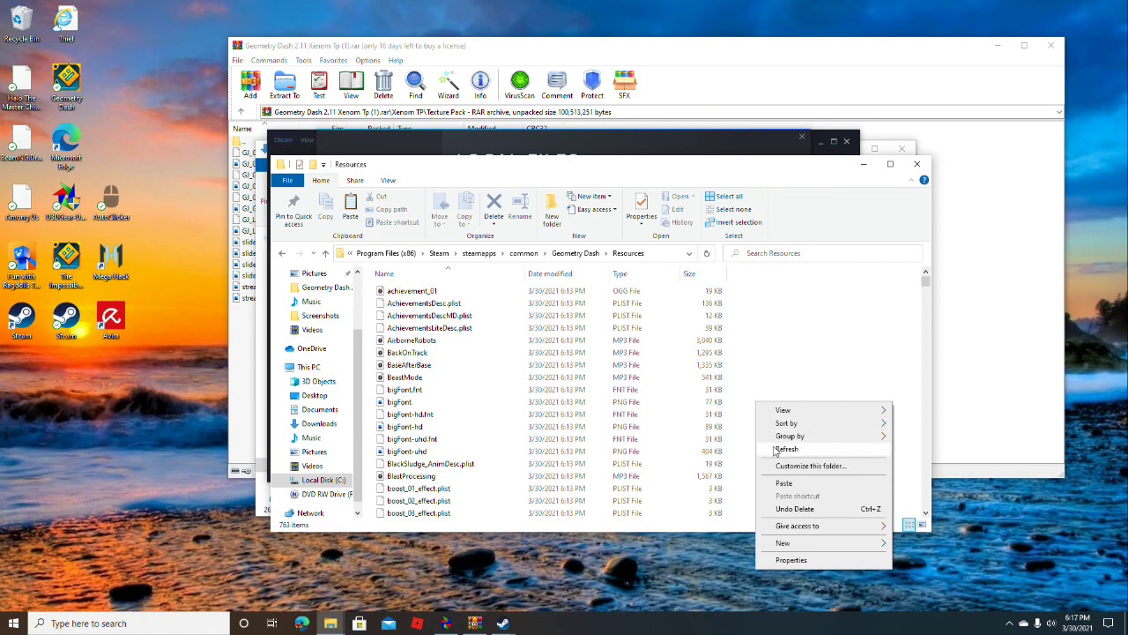
left_click(785, 484)
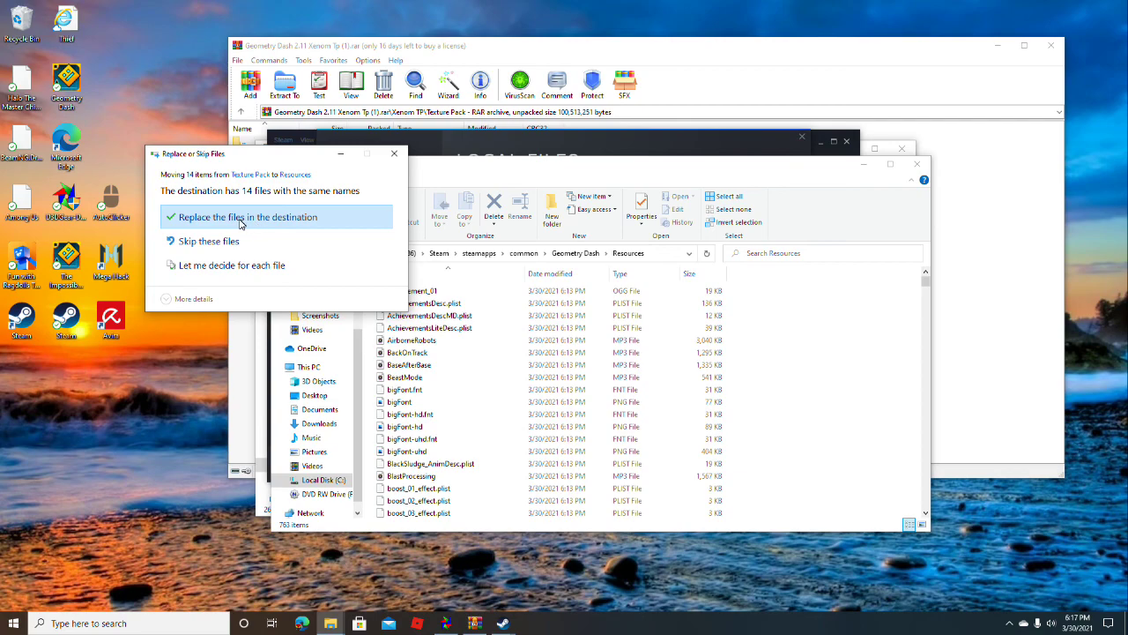
left_click(242, 222)
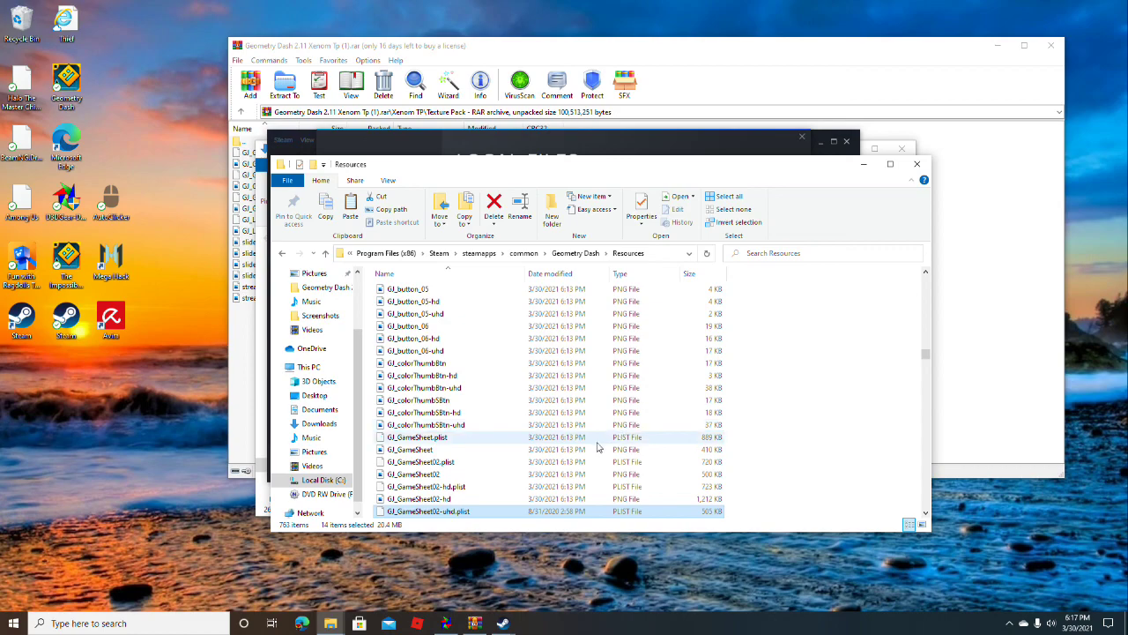
scroll(597, 447, "down", 9)
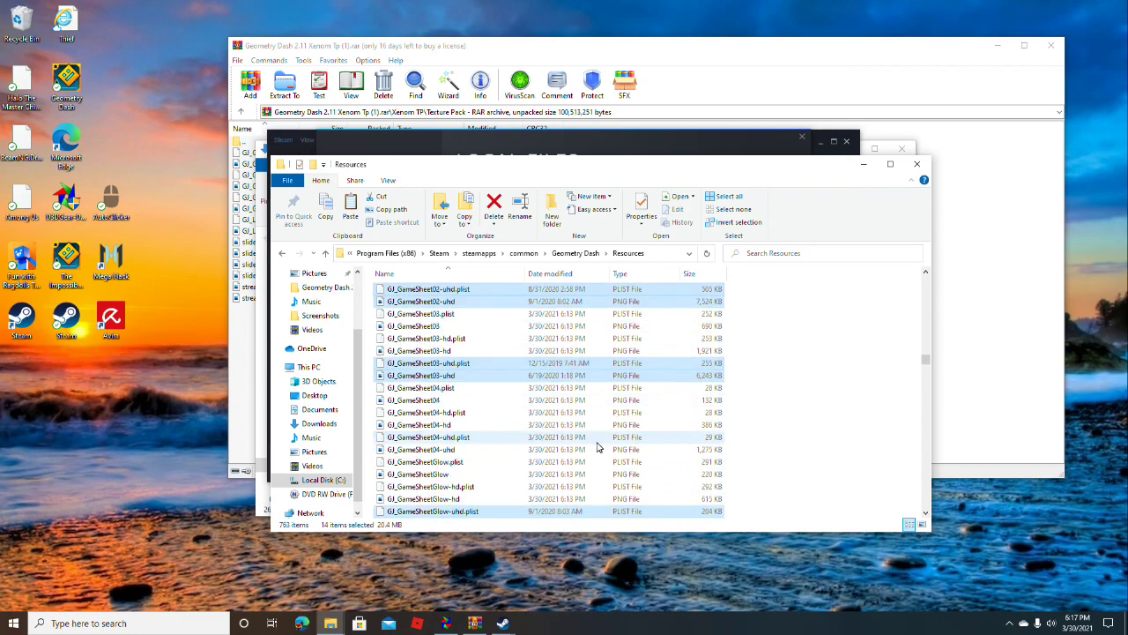
scroll(596, 447, "down", 10)
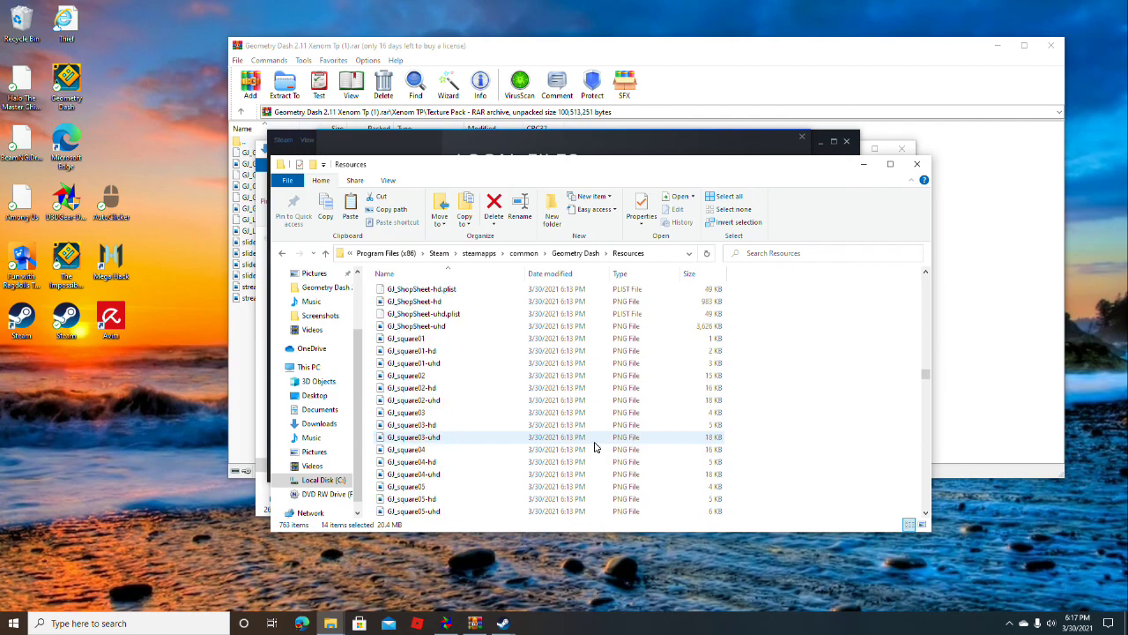
scroll(595, 447, "down", 20)
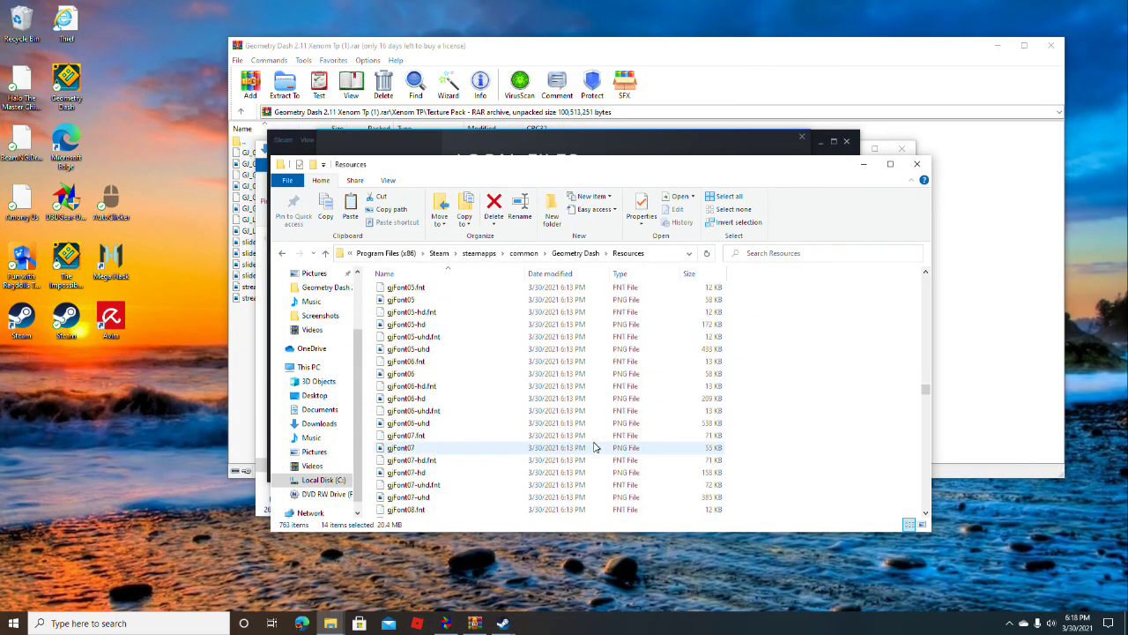
scroll(590, 453, "down", 17)
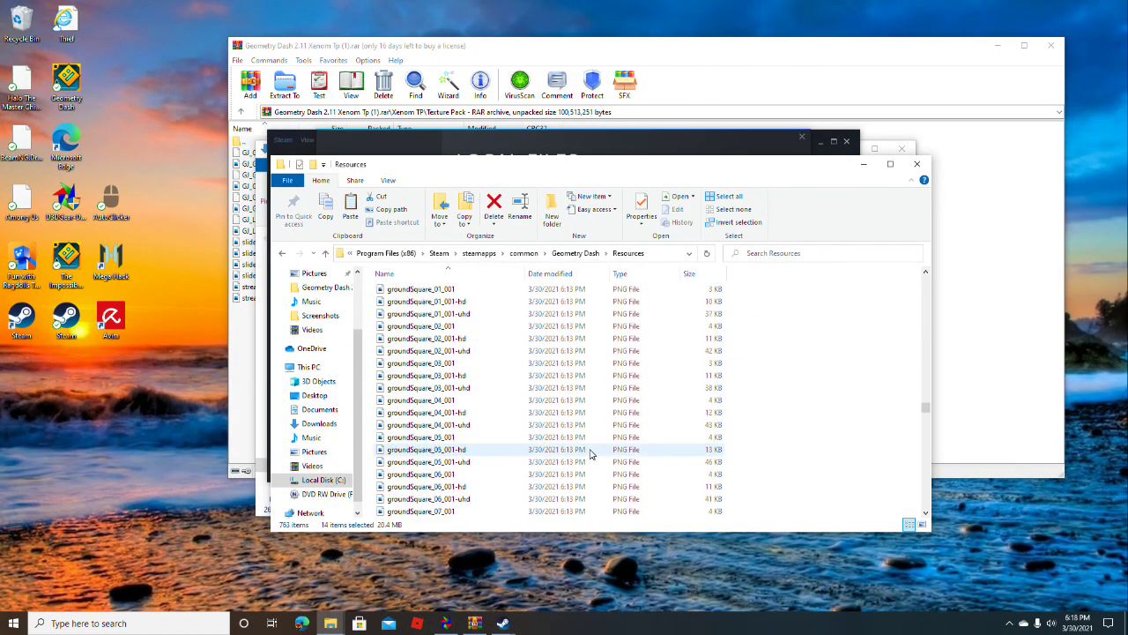
scroll(595, 453, "down", 20)
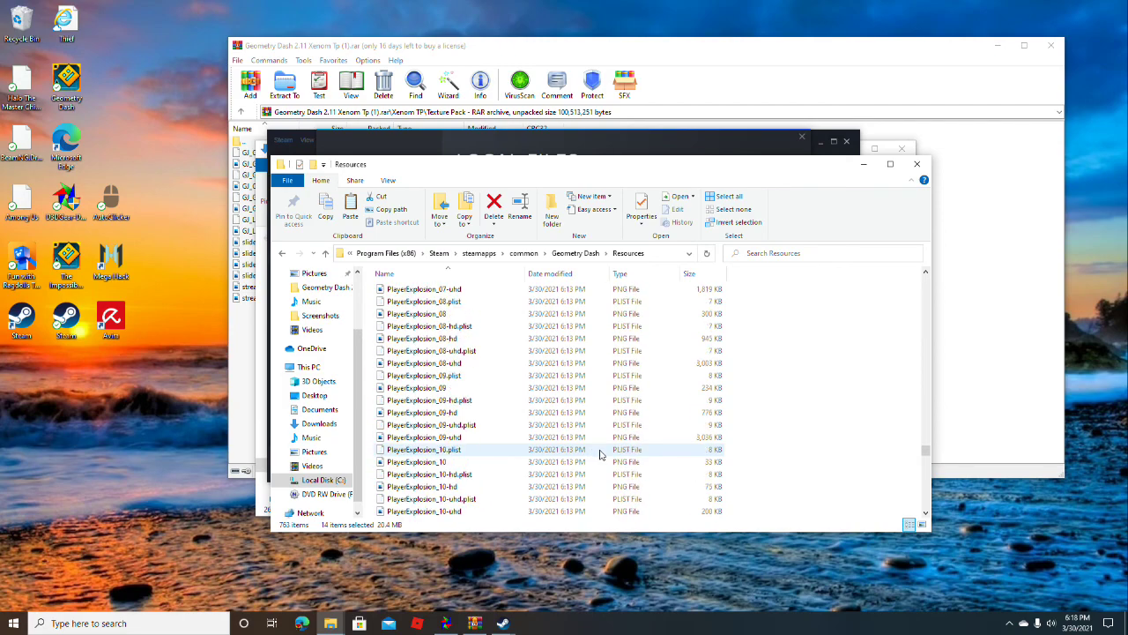
scroll(598, 449, "up", 20)
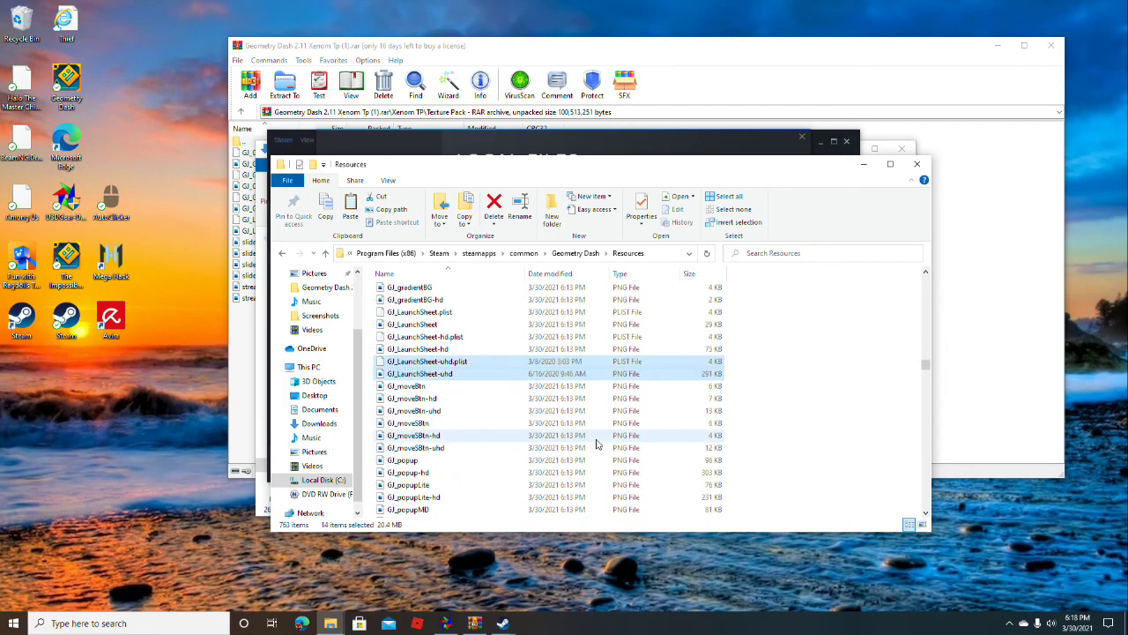
scroll(596, 443, "up", 20)
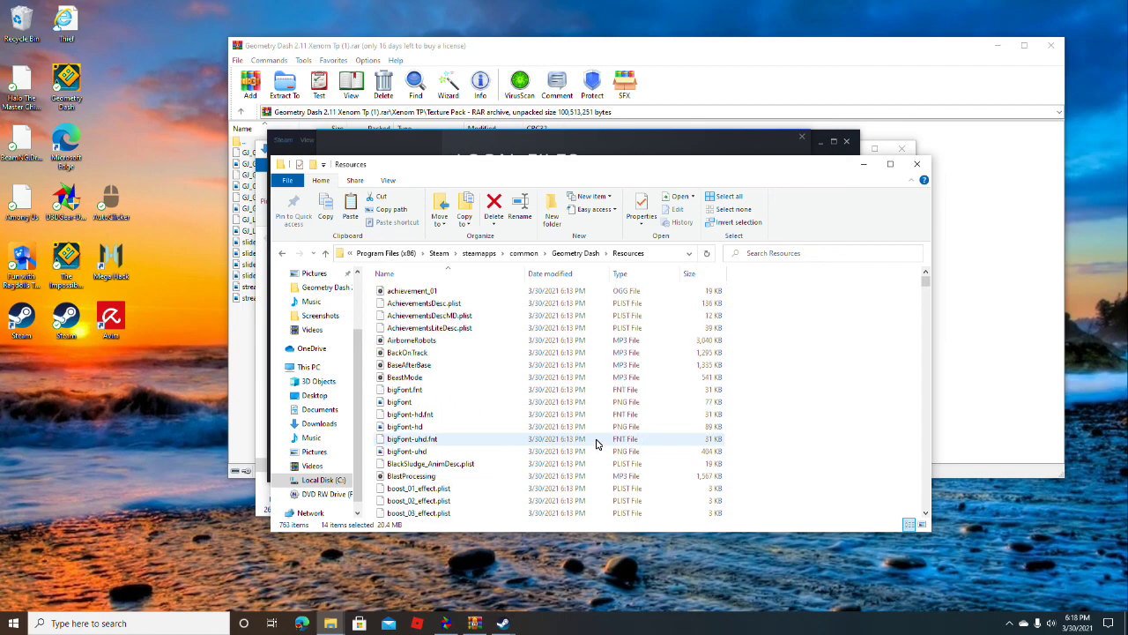
scroll(529, 370, "down", 1)
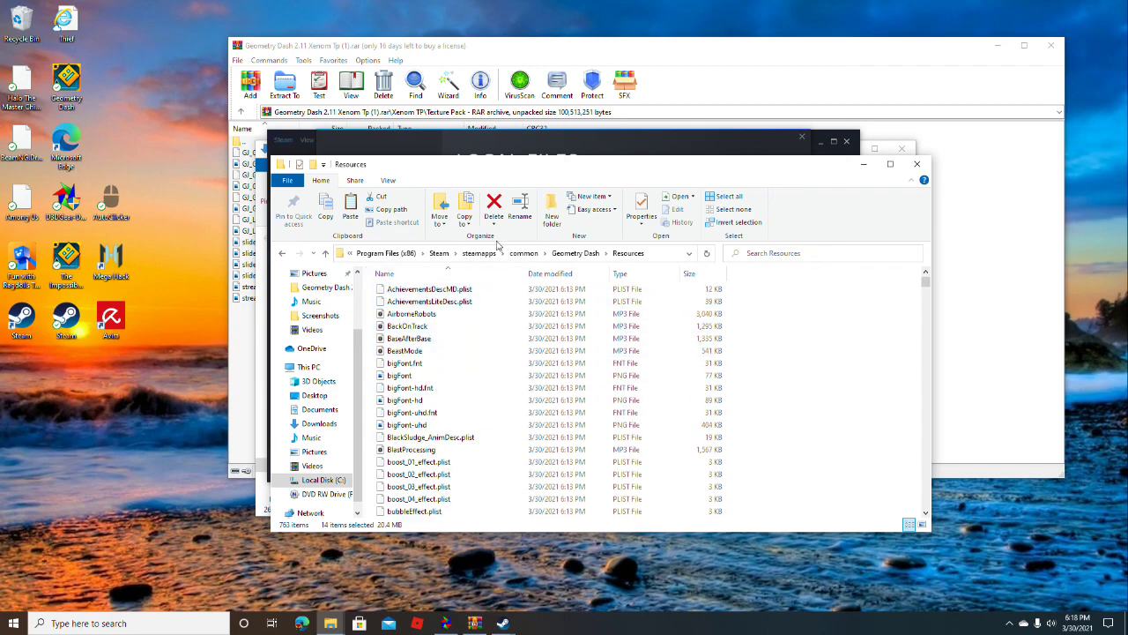
- Select Geometry Dash in the Steam library and press PLAY
left_click(383, 148)
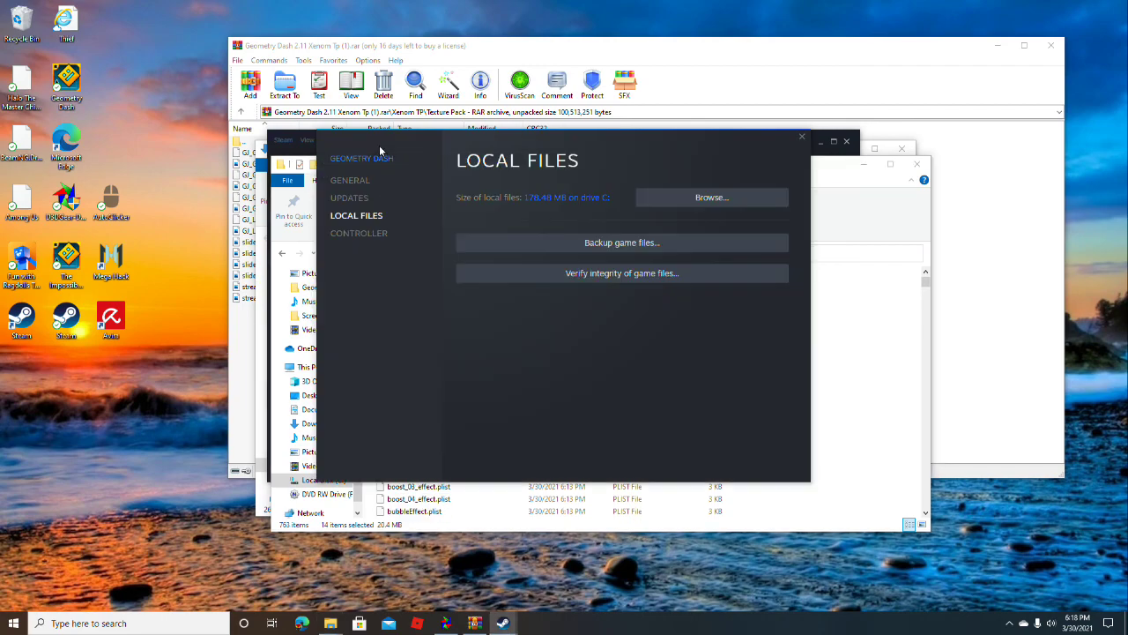
left_click(290, 155)
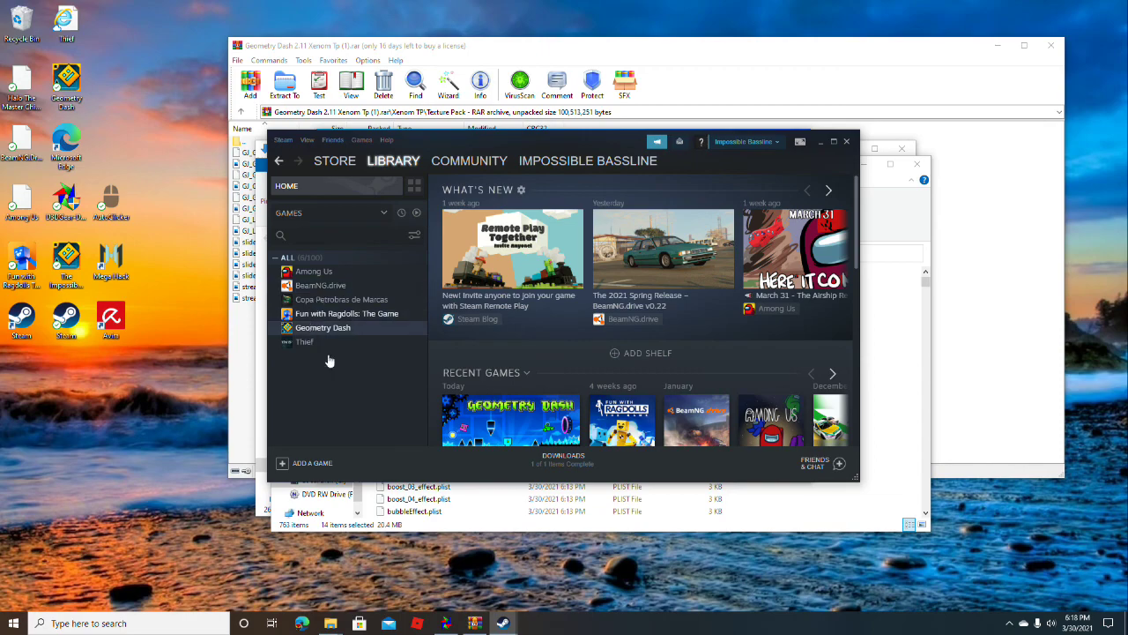
left_click(460, 398)
left_click(452, 333)
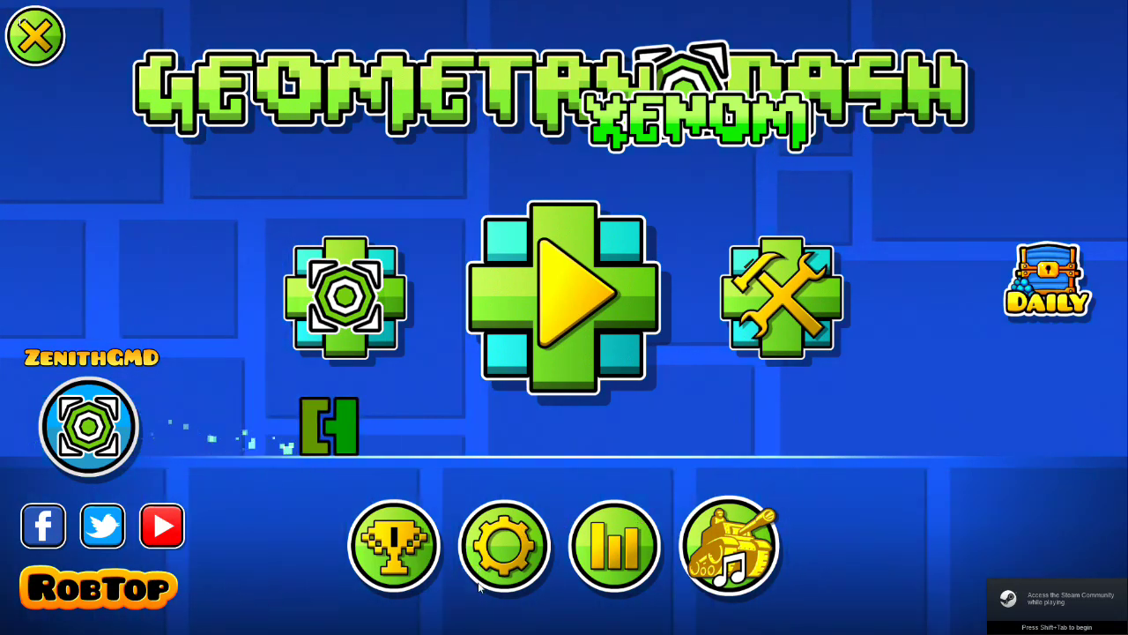
- In the game's Settings, check the Account panel, close it, and go to Video Options
left_click(504, 540)
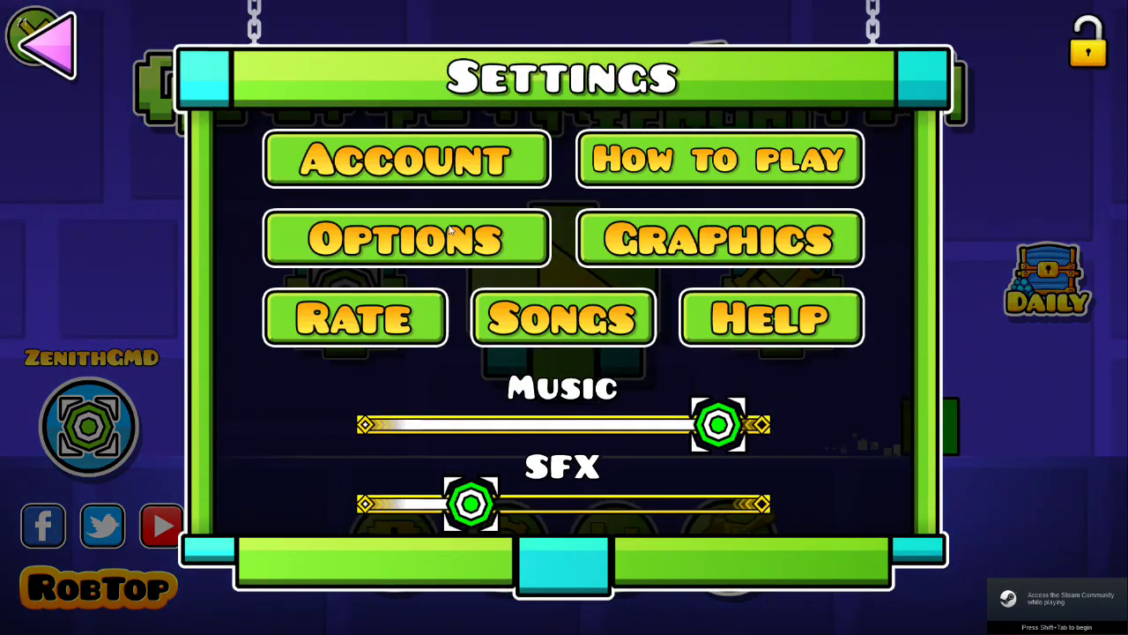
left_click(406, 160)
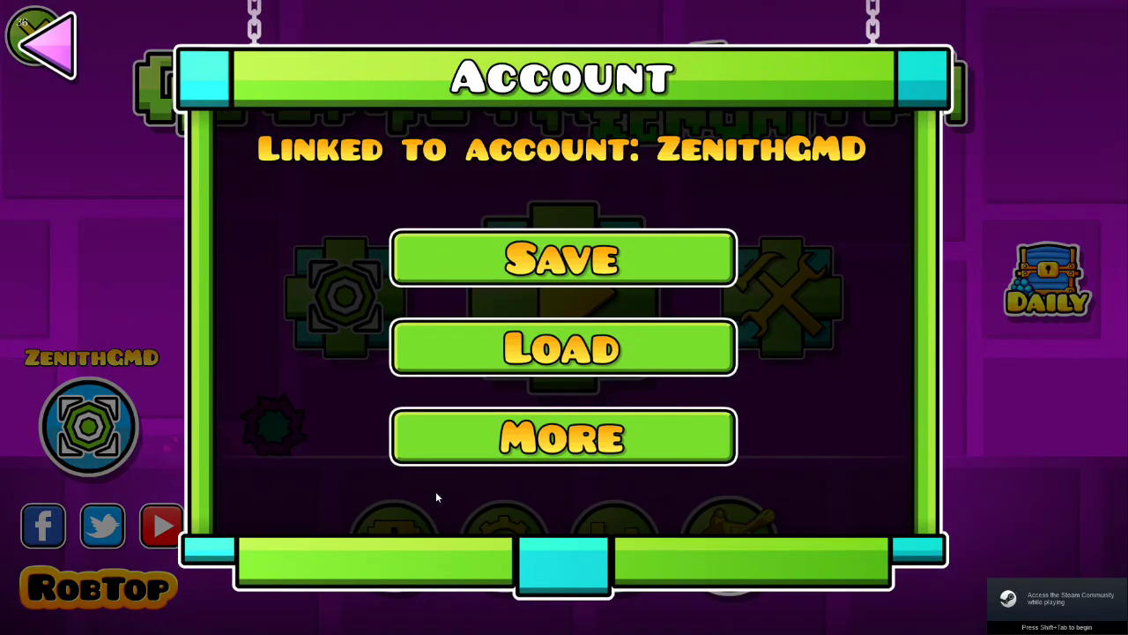
key("Escape")
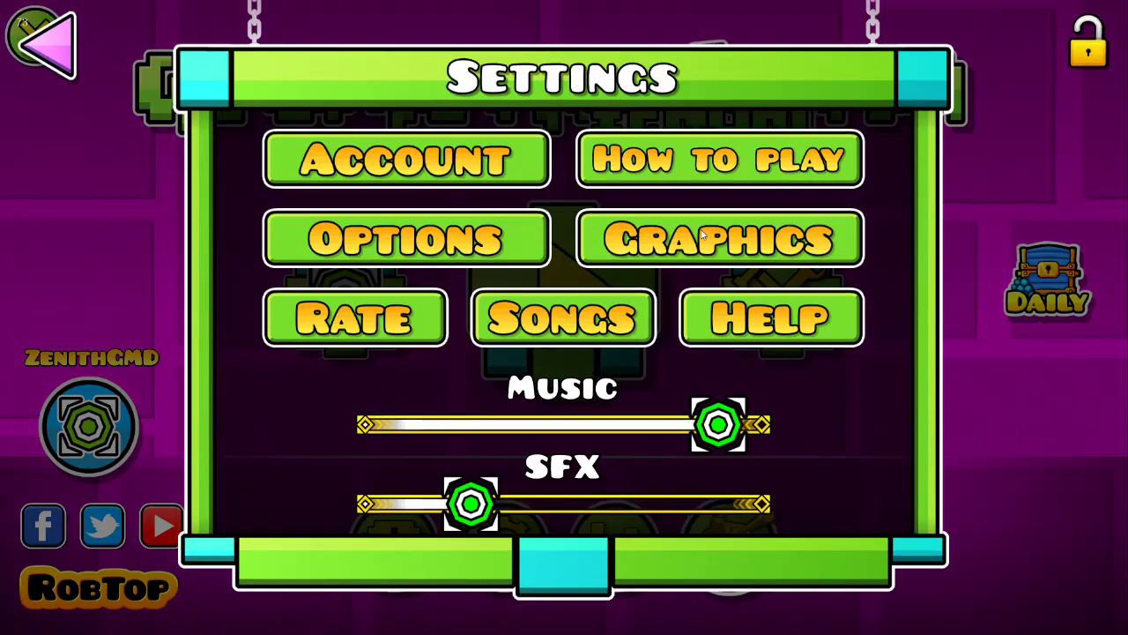
left_click(701, 234)
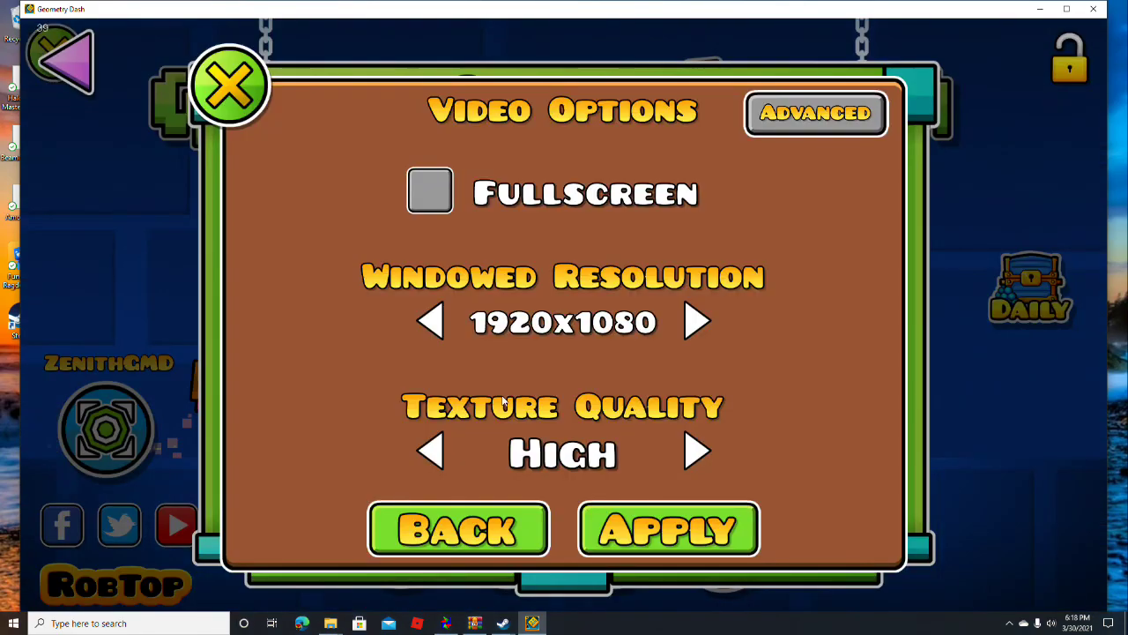
- Leave Video Options and Settings, then view the player's profile page with the new textures
left_click(226, 83)
left_click(62, 62)
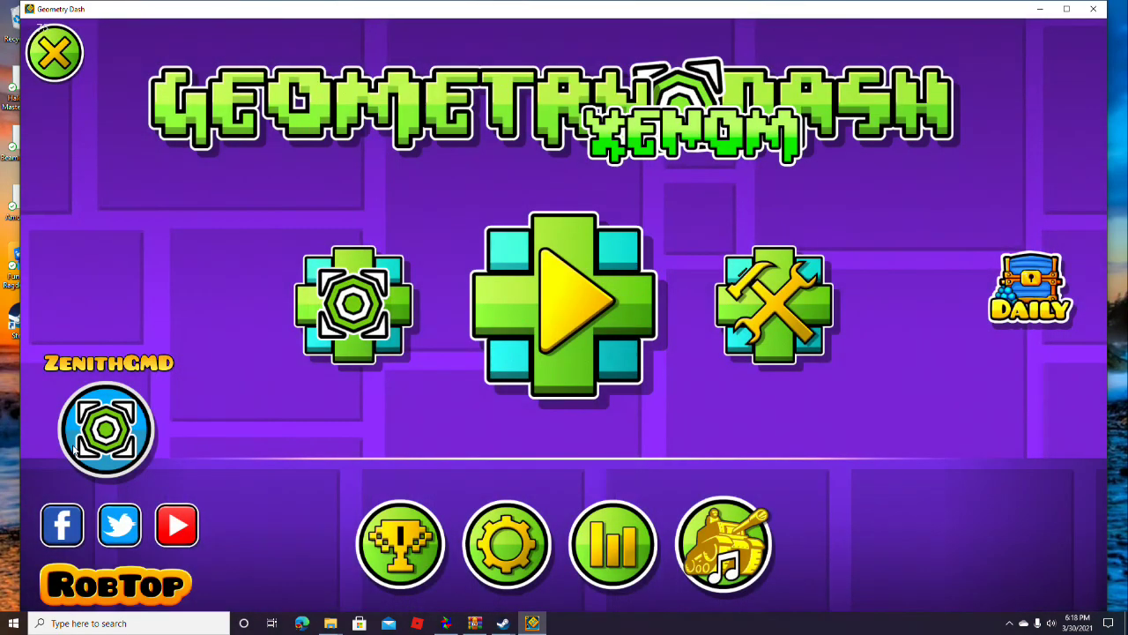
left_click(106, 430)
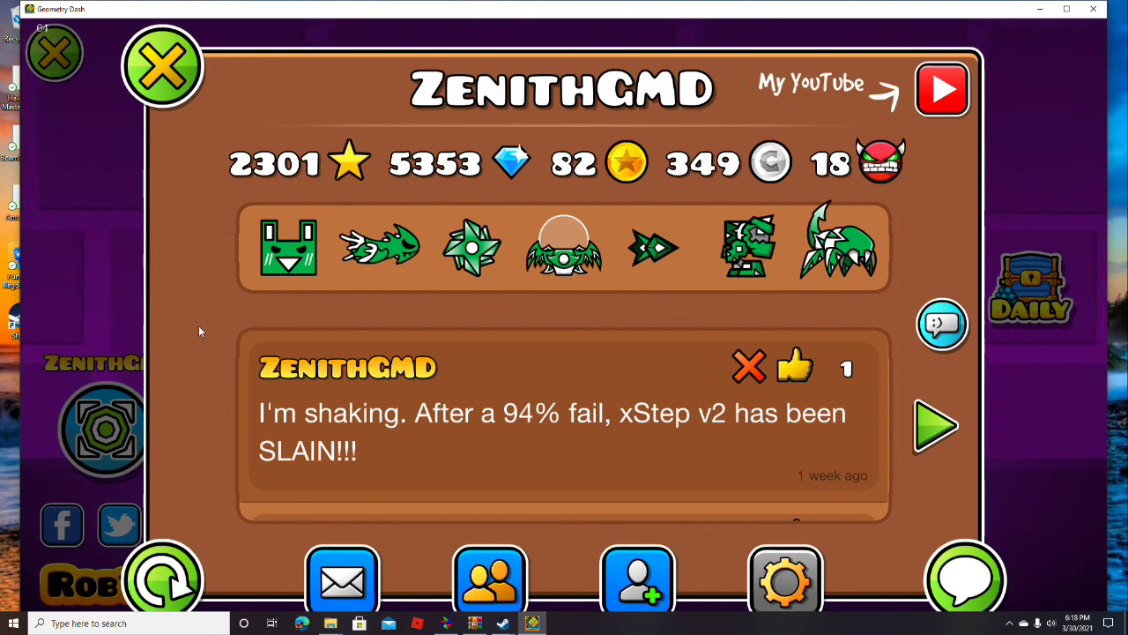
left_click(162, 67)
- Check the daily rewards chest, browse the ship icons in the icon kit, then return to the menu
left_click(1030, 289)
key("Escape")
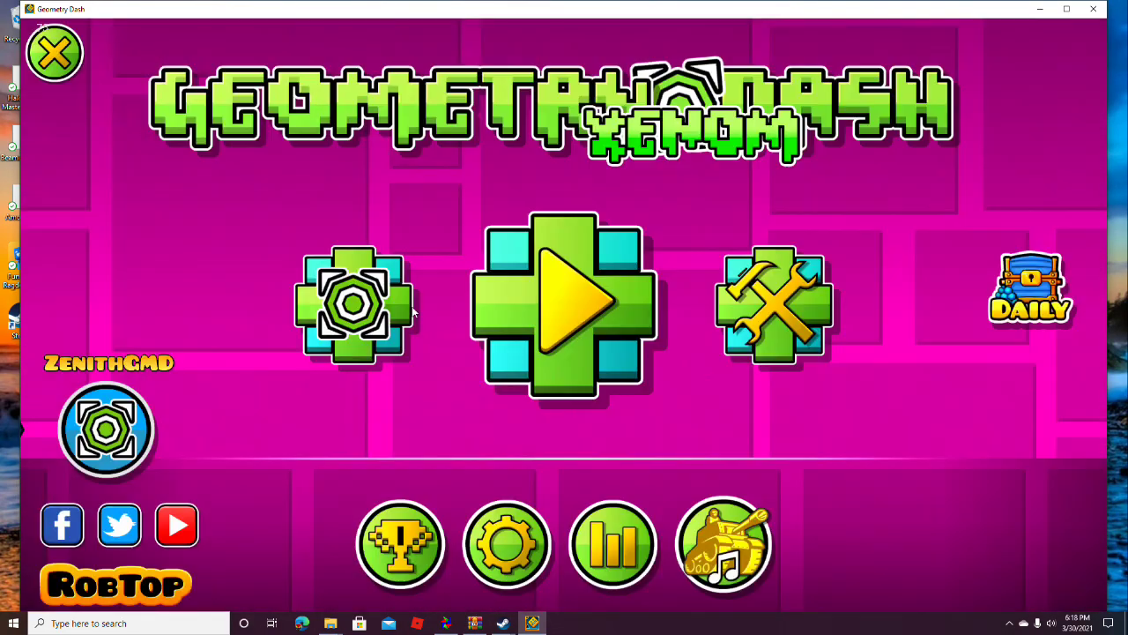
left_click(410, 311)
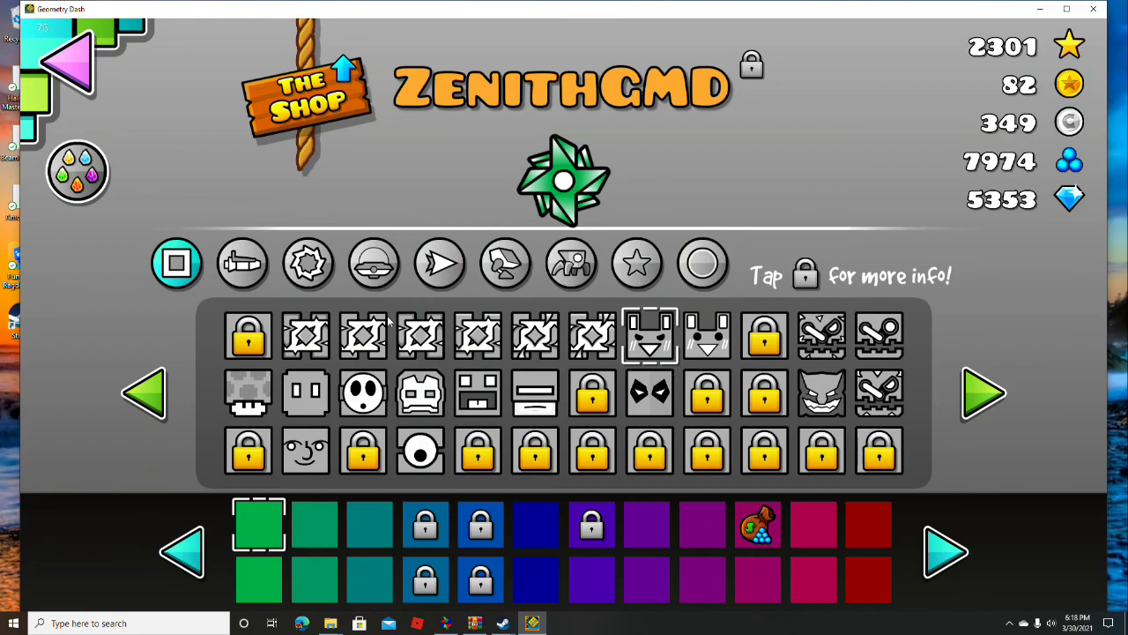
left_click(242, 264)
left_click(84, 84)
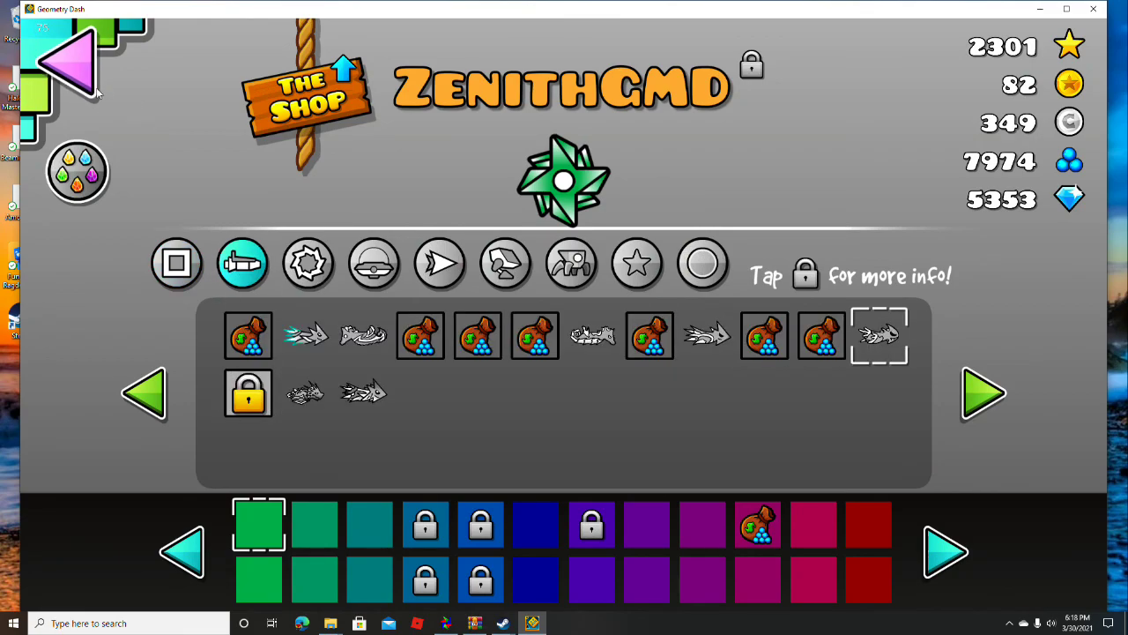